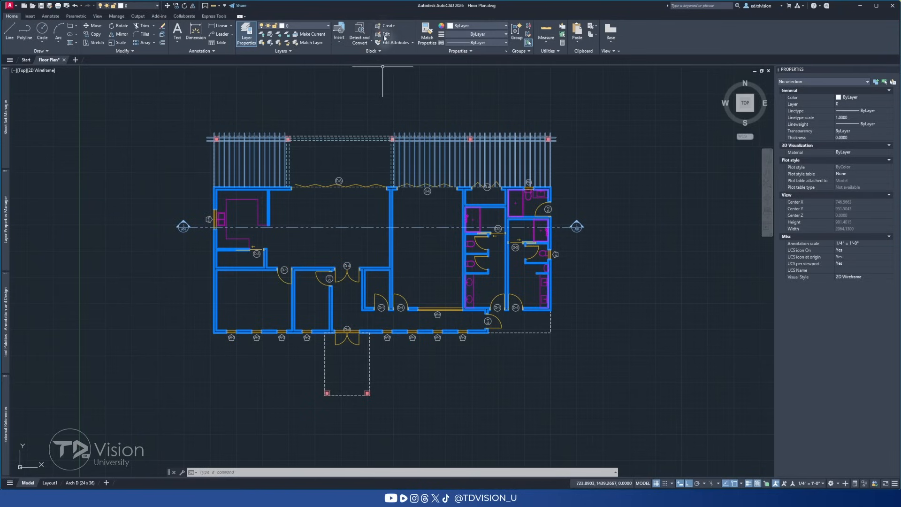
{"action": "left_click", "coordinate": [359, 43]}
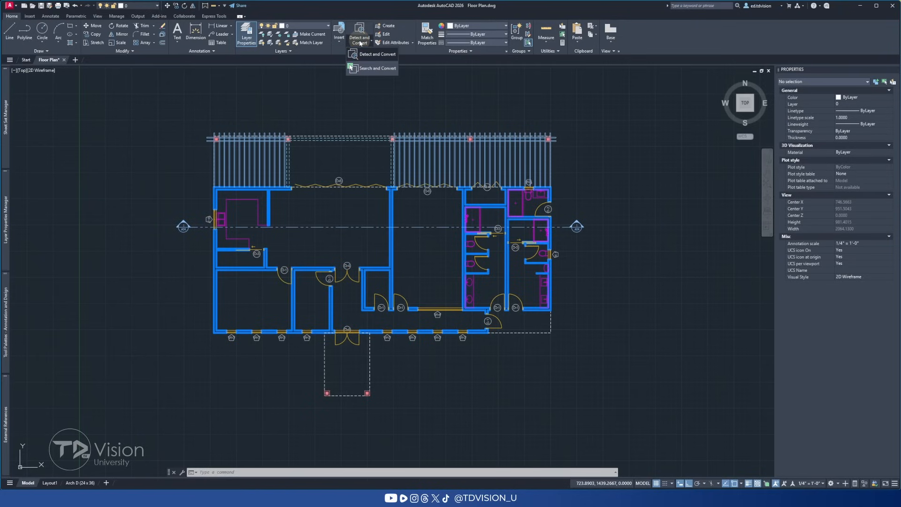
{"action": "left_click", "coordinate": [374, 69]}
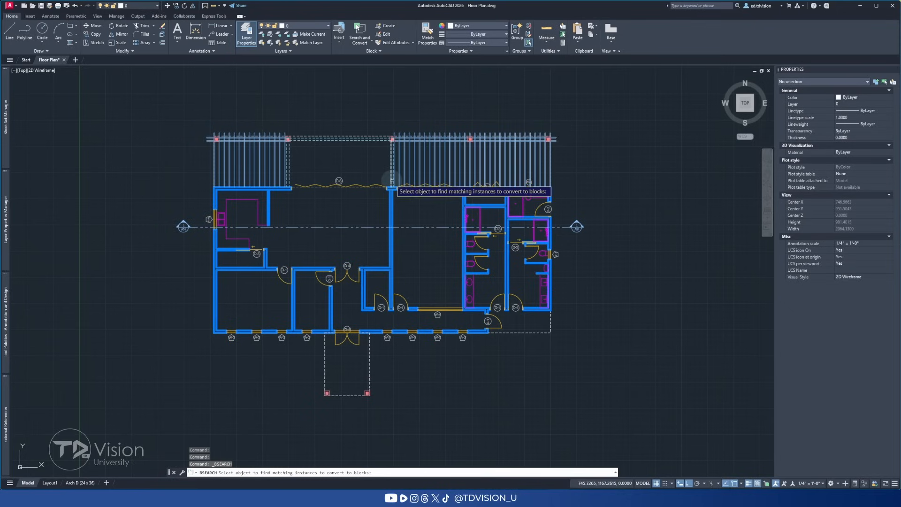
{"action": "middle_click_drag", "start_coordinate": [421, 277], "coordinate": [442, 251]}
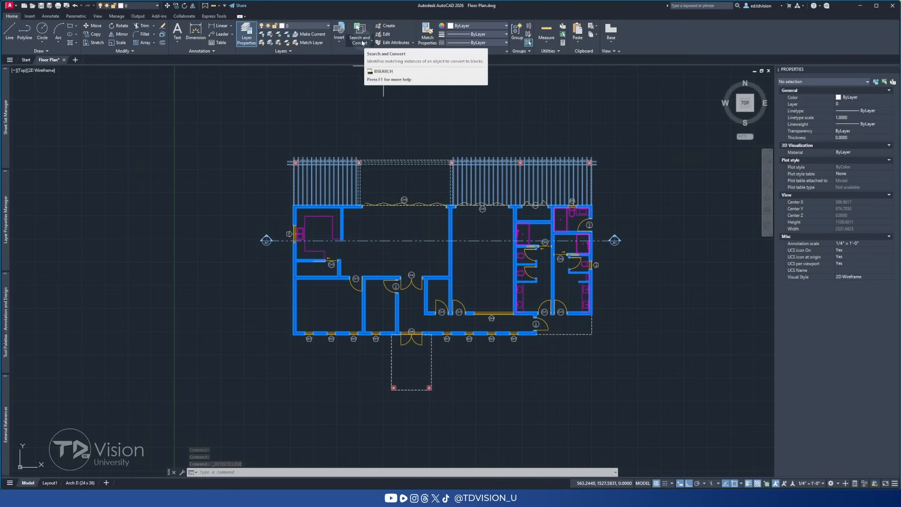
Step: Run Search and Convert using the leftmost W-3 window tag along the bottom wall, including its pentagon and text, as the source
{"action": "left_click", "coordinate": [365, 42]}
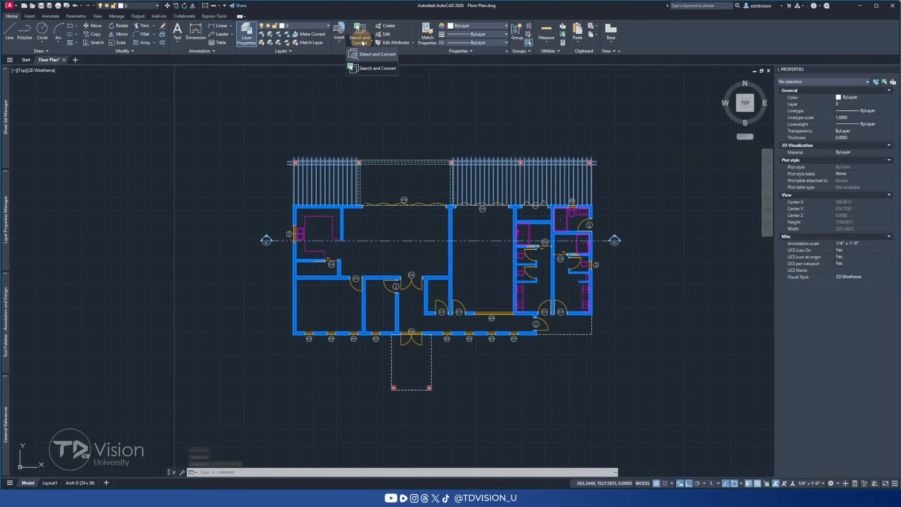
{"action": "left_click", "coordinate": [378, 69]}
{"action": "middle_click_drag", "start_coordinate": [399, 244], "coordinate": [425, 184]}
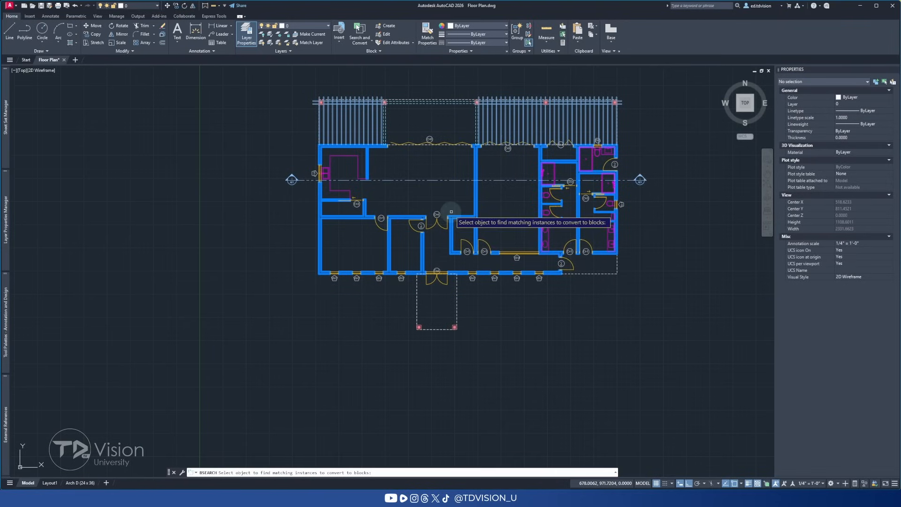
{"action": "scroll", "coordinate": [437, 217], "scroll_direction": "up", "scroll_amount": 3}
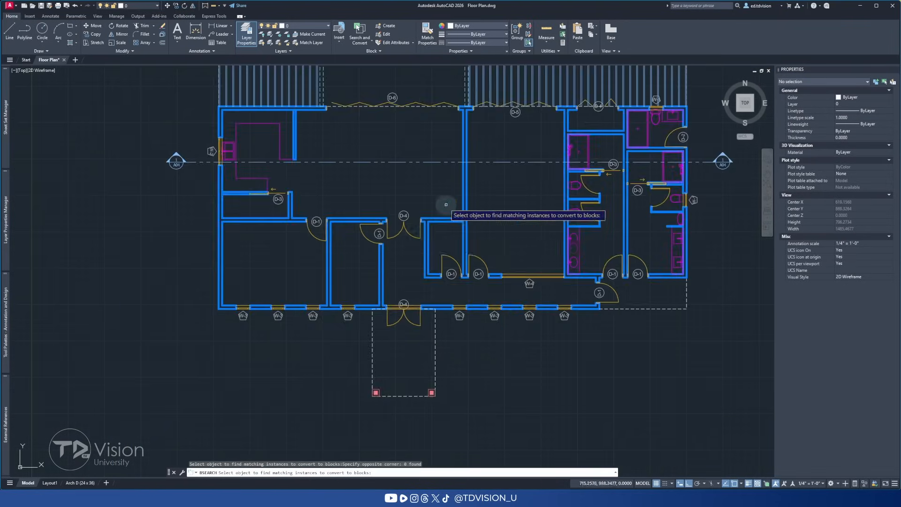
{"action": "middle_click_drag", "start_coordinate": [376, 279], "coordinate": [418, 229]}
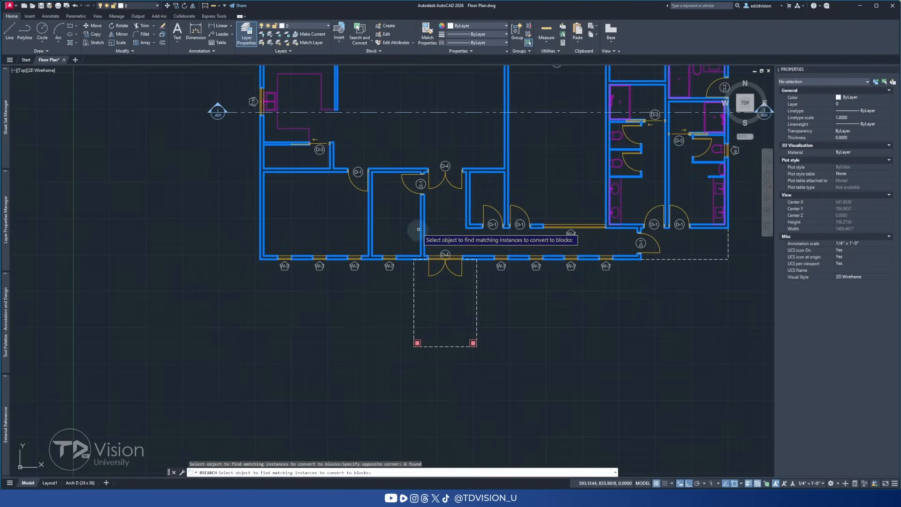
{"action": "scroll", "coordinate": [292, 270], "scroll_direction": "up", "scroll_amount": 9}
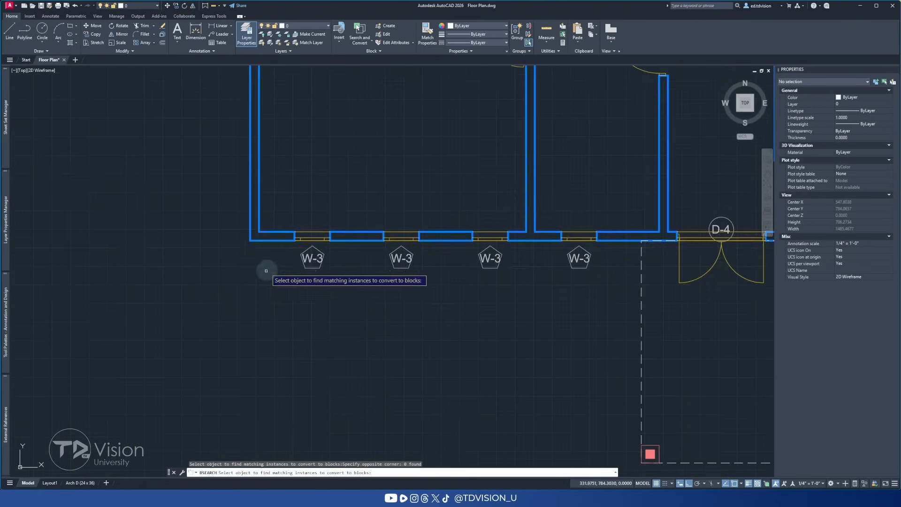
{"action": "left_click", "coordinate": [452, 314]}
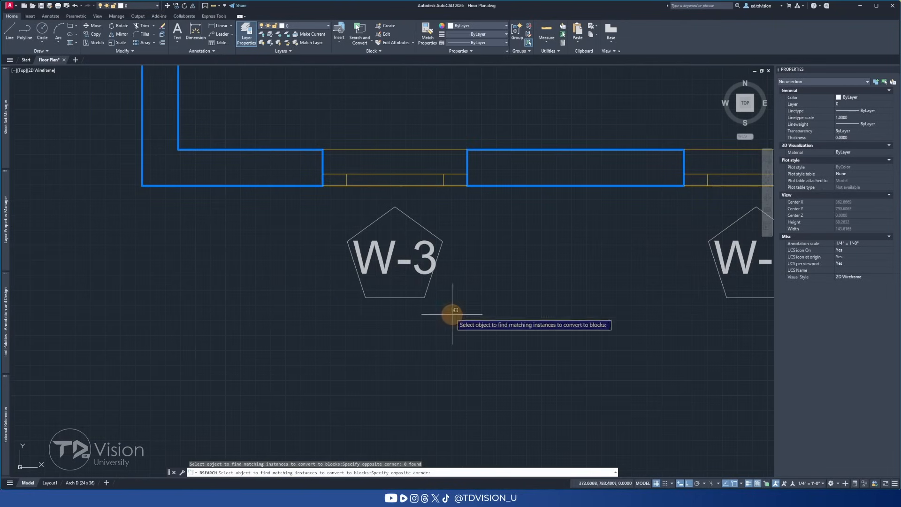
{"action": "left_click", "coordinate": [328, 207]}
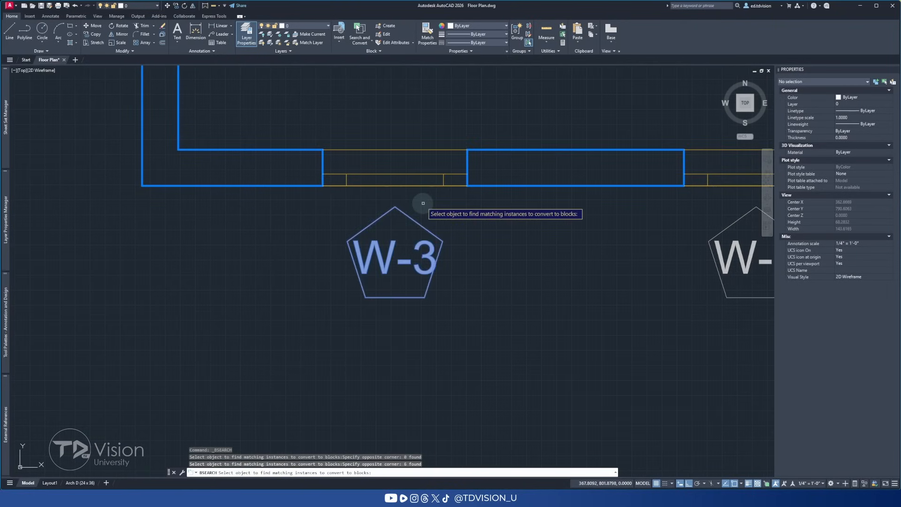
{"action": "key", "text": "Return"}
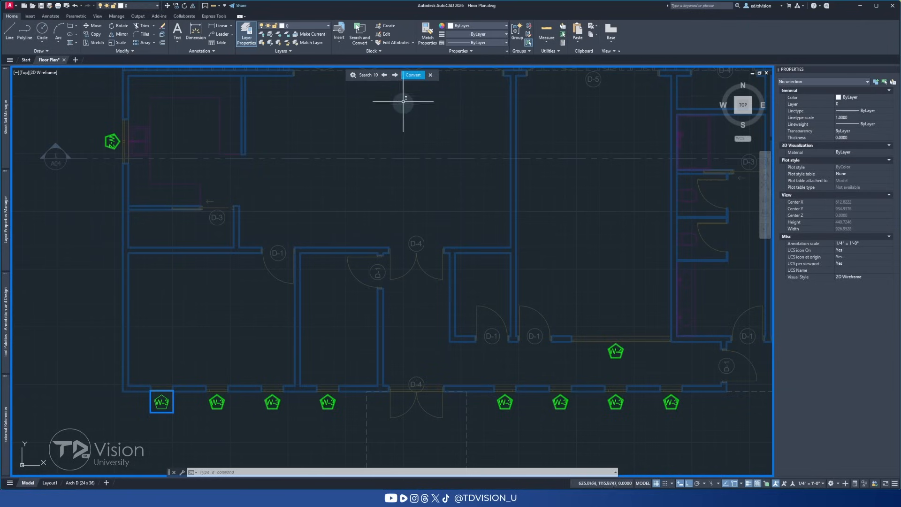
Step: Start converting the found tags to blocks and define the attribute tag for the W-3 text as ENTERWINDOWTAG
{"action": "left_click", "coordinate": [414, 75]}
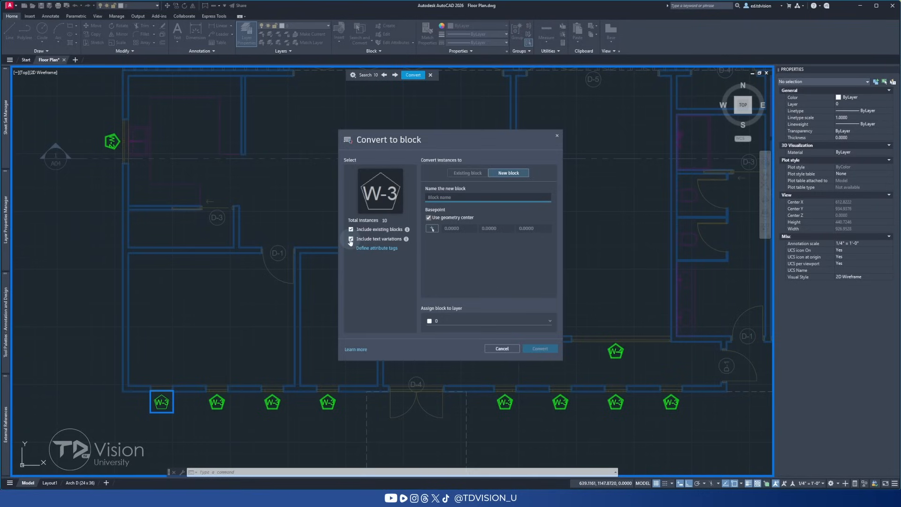
{"action": "left_click", "coordinate": [383, 248]}
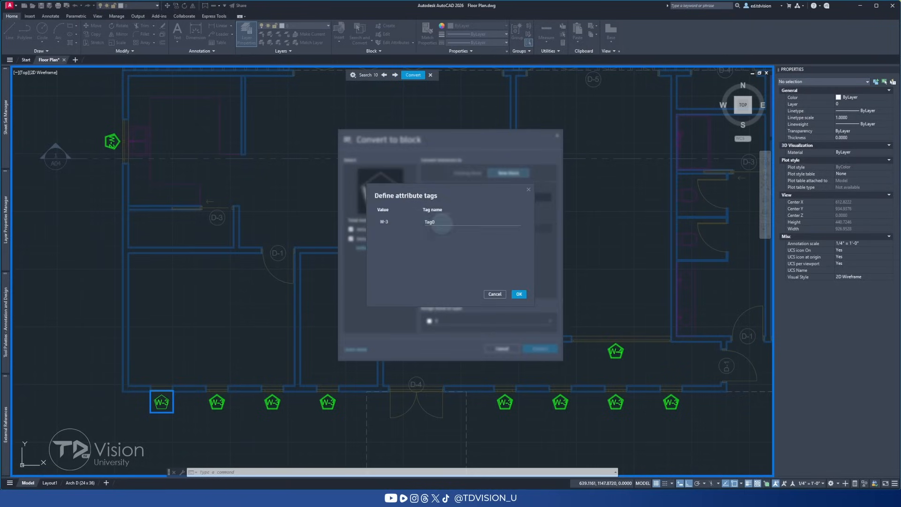
{"action": "left_click_drag", "start_coordinate": [441, 224], "coordinate": [419, 223]}
{"action": "left_click", "coordinate": [518, 295]}
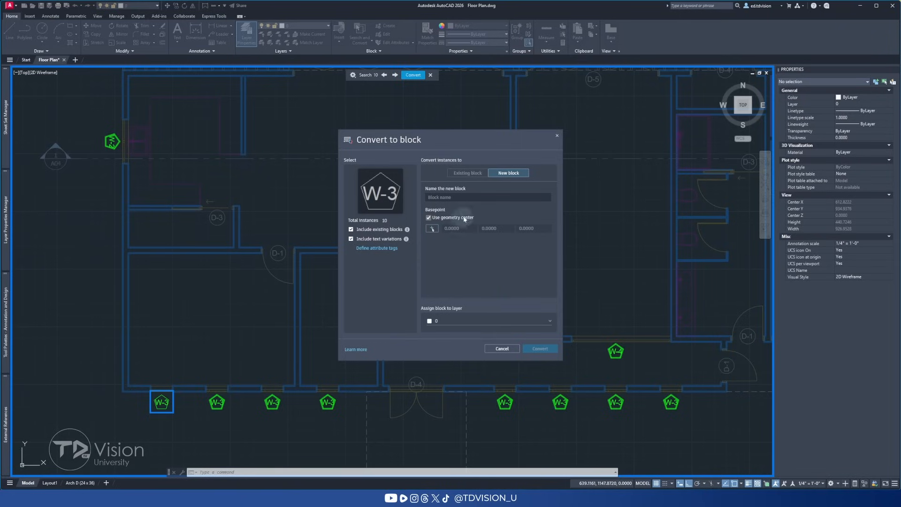
Step: Convert the found instances to a new block named Window Tag assigned to the G-Anno-Tags layer, and clear the selection
{"action": "left_click", "coordinate": [465, 197]}
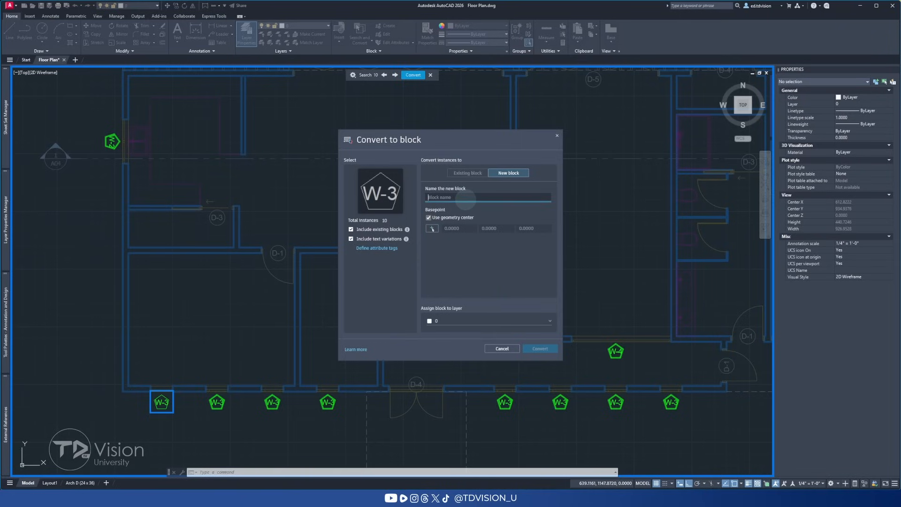
{"action": "type", "text": "Window Tag"}
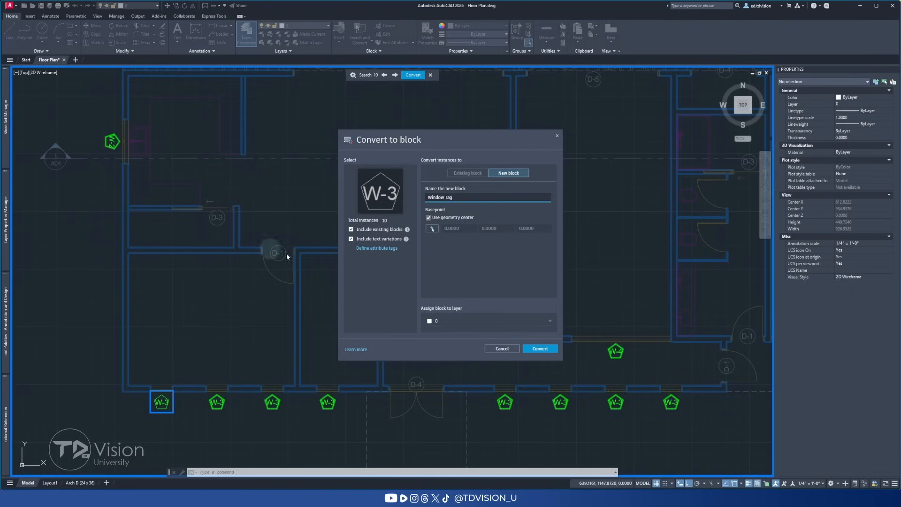
{"action": "left_click", "coordinate": [465, 323]}
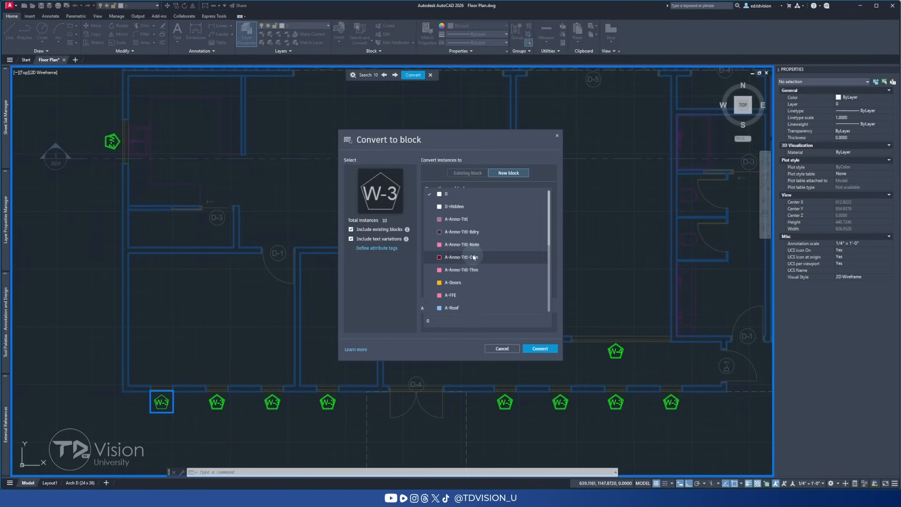
{"action": "scroll", "coordinate": [474, 257], "scroll_direction": "down", "scroll_amount": 5}
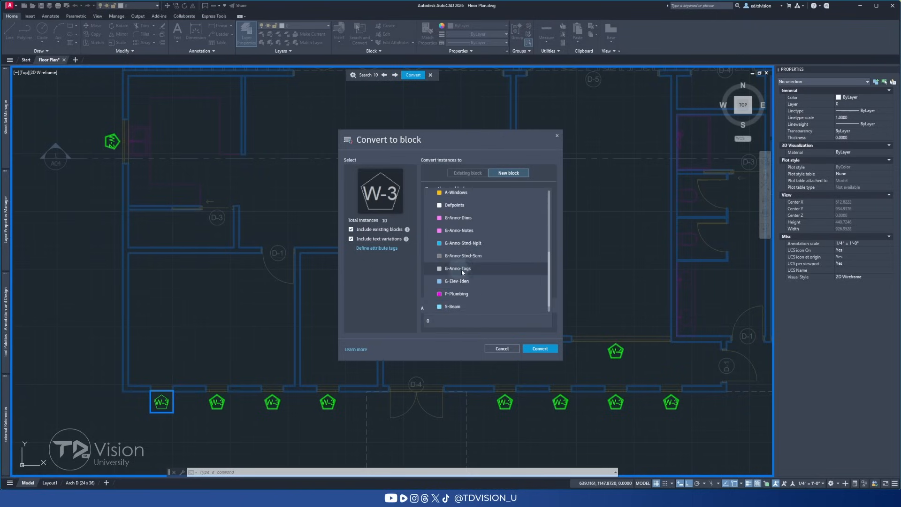
{"action": "left_click", "coordinate": [479, 268]}
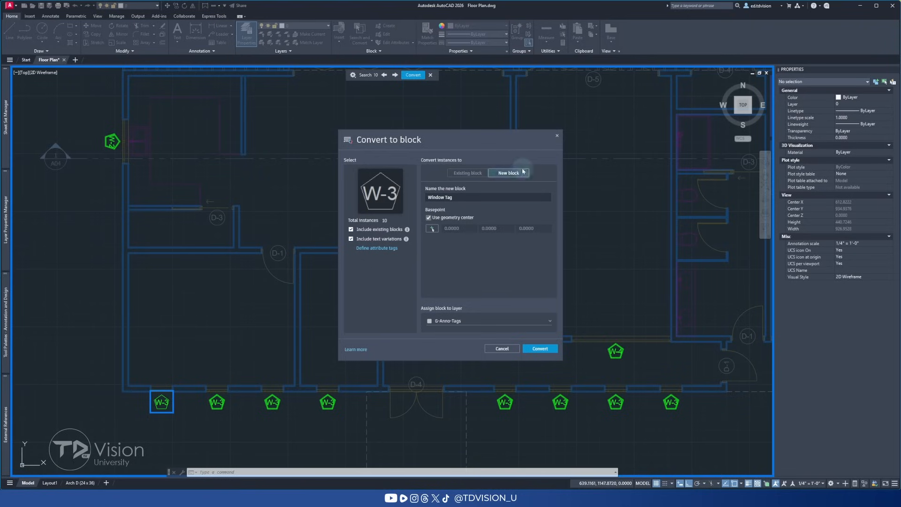
{"action": "left_click", "coordinate": [539, 349]}
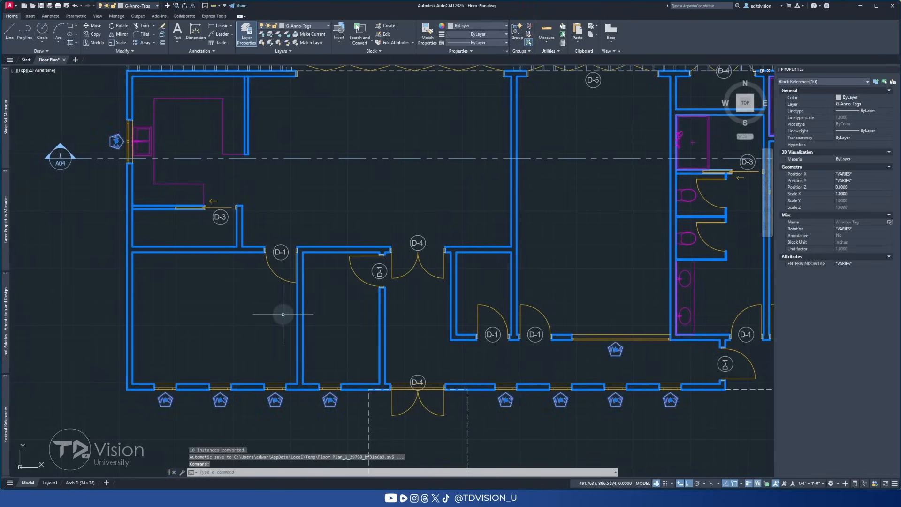
{"action": "middle_click_drag", "start_coordinate": [275, 315], "coordinate": [296, 294]}
{"action": "key", "text": "Escape"}
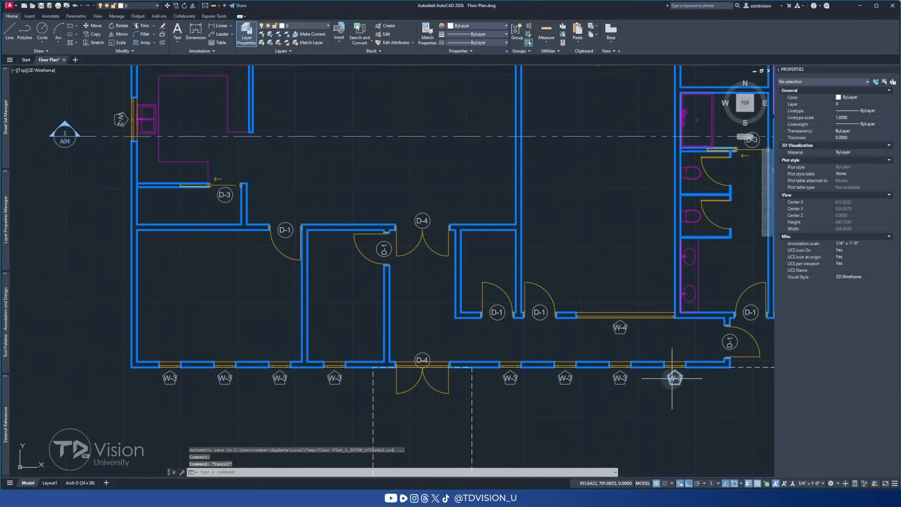
Step: Select the rightmost W-3 tag along the bottom wall and examine its block properties and attribute
{"action": "left_click", "coordinate": [674, 376]}
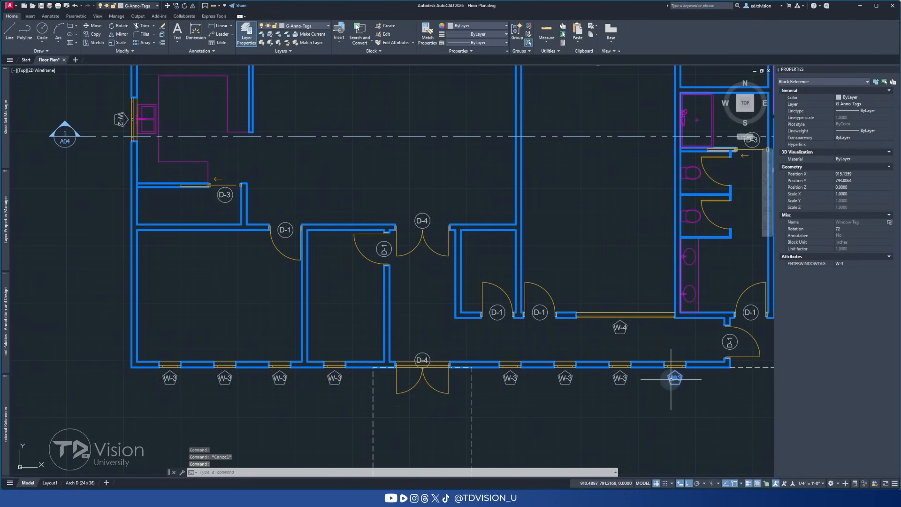
{"action": "scroll", "coordinate": [685, 377], "scroll_direction": "up", "scroll_amount": 6}
{"action": "scroll", "coordinate": [628, 371], "scroll_direction": "up", "scroll_amount": 2}
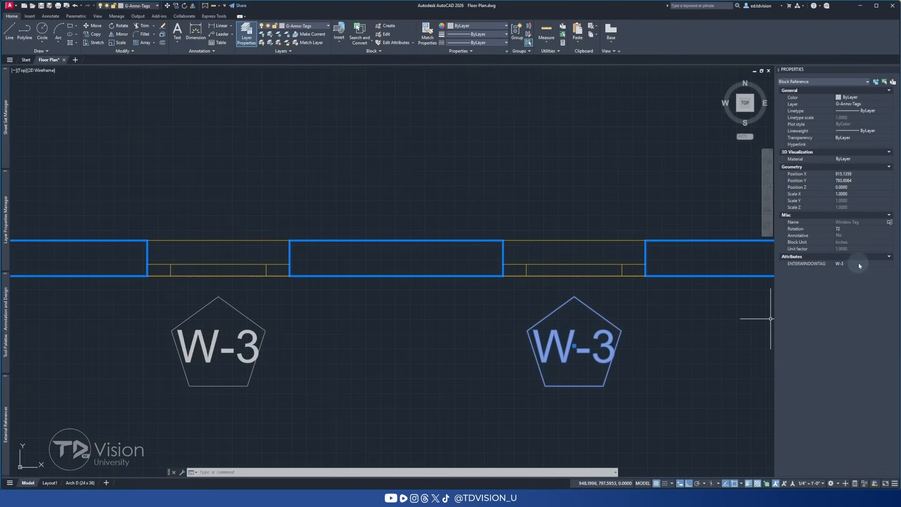
{"action": "scroll", "coordinate": [508, 322], "scroll_direction": "down", "scroll_amount": 4}
{"action": "middle_click_drag", "start_coordinate": [394, 289], "coordinate": [494, 311]}
{"action": "middle_click_drag", "start_coordinate": [297, 282], "coordinate": [490, 280]}
{"action": "scroll", "coordinate": [419, 297], "scroll_direction": "down", "scroll_amount": 1}
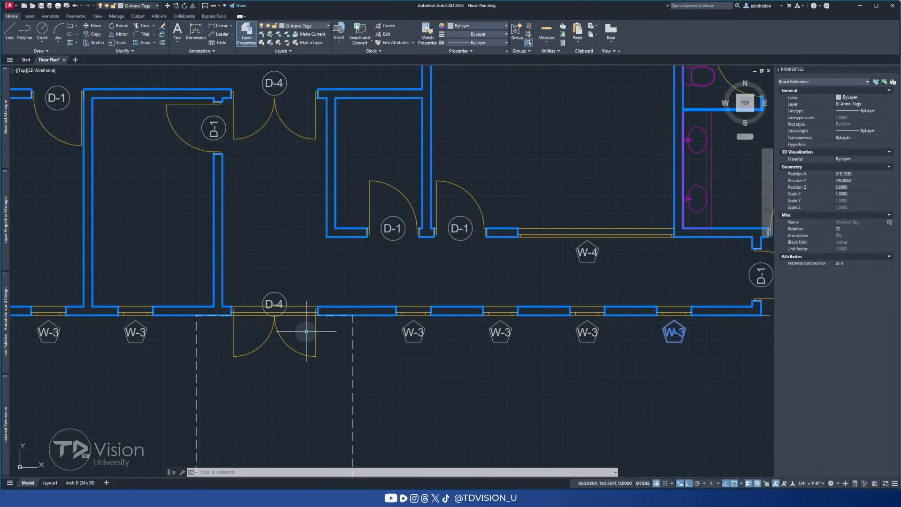
Step: Select the W-4 tag below the wide interior window and examine its attribute value, leaving nothing selected
{"action": "left_click", "coordinate": [559, 253]}
{"action": "key", "text": "Escape"}
{"action": "key", "text": "Escape"}
{"action": "left_click", "coordinate": [604, 265]}
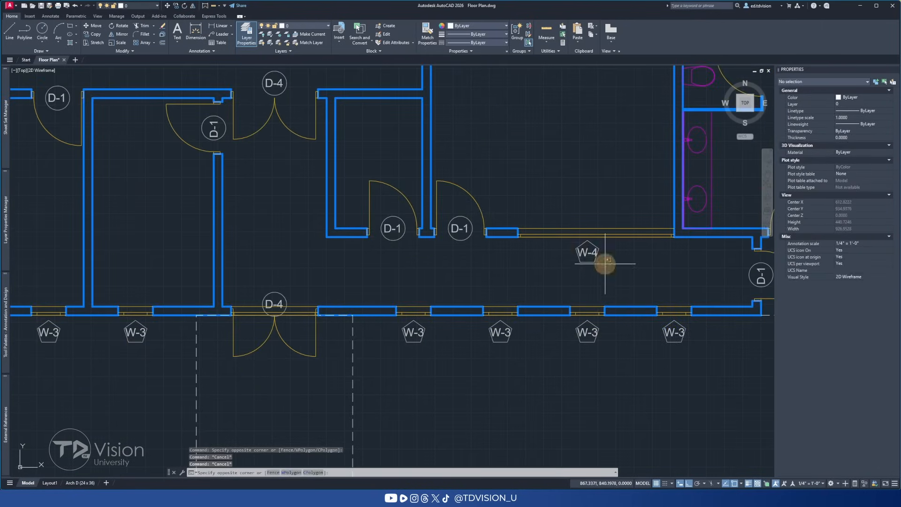
{"action": "left_click", "coordinate": [583, 252]}
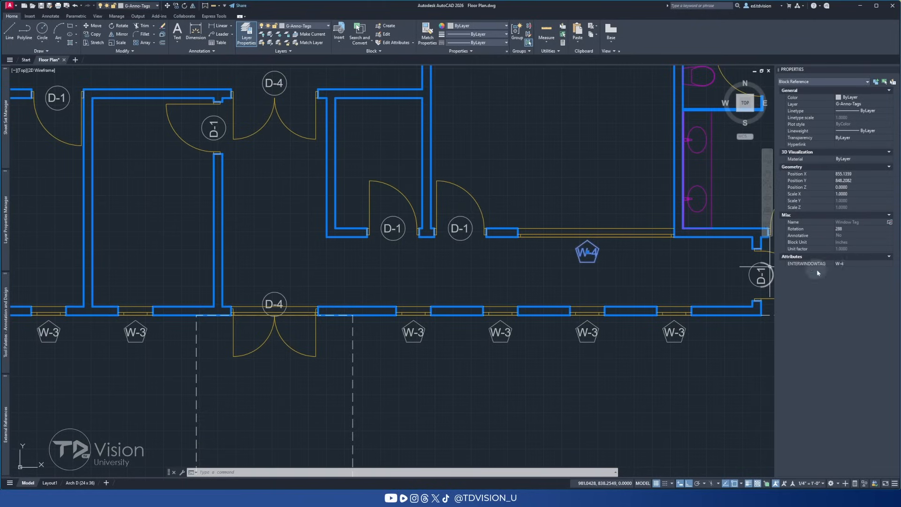
{"action": "middle_click_drag", "start_coordinate": [234, 273], "coordinate": [444, 283]}
{"action": "scroll", "coordinate": [443, 283], "scroll_direction": "down", "scroll_amount": 2}
{"action": "middle_click_drag", "start_coordinate": [253, 254], "coordinate": [277, 257]}
{"action": "scroll", "coordinate": [278, 257], "scroll_direction": "down", "scroll_amount": 2}
{"action": "key", "text": "Escape"}
Step: Insert a Window Tag block outside the building's lower-right corner with attribute value W-7, and check its properties
{"action": "left_click", "coordinate": [343, 44]}
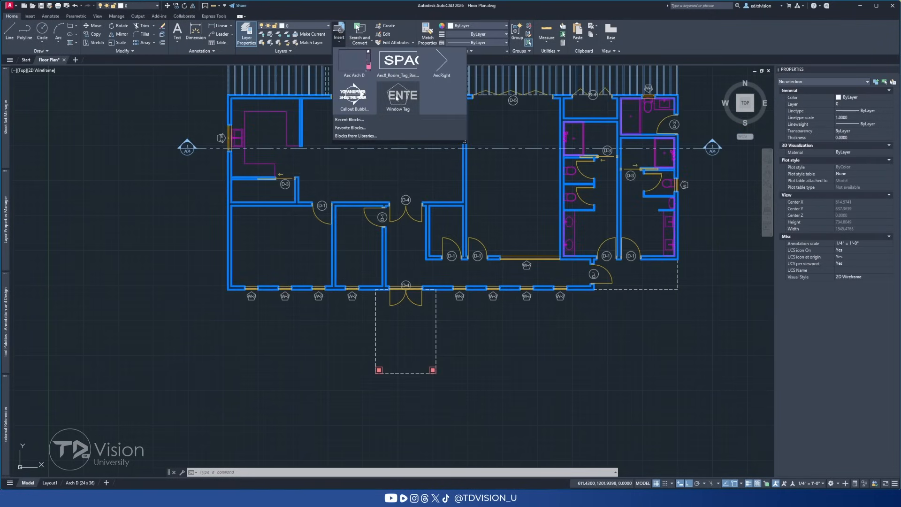
{"action": "left_click", "coordinate": [397, 98]}
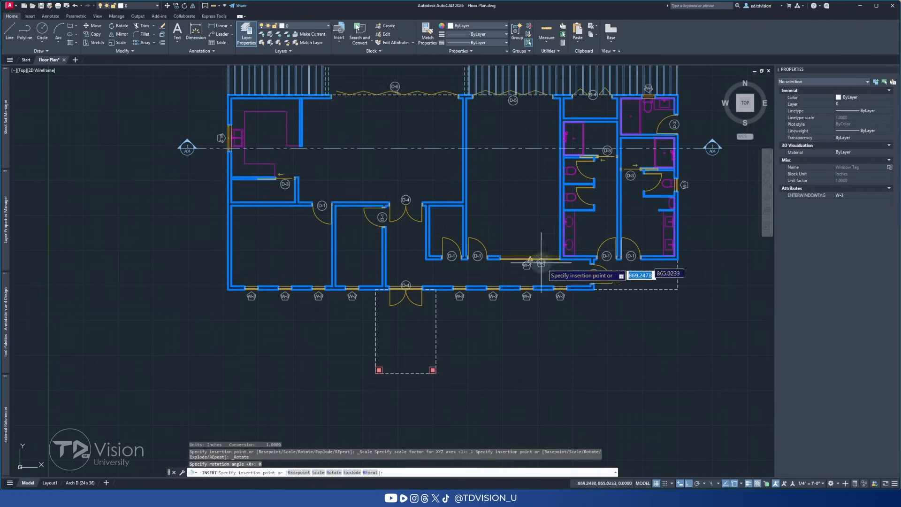
{"action": "scroll", "coordinate": [603, 317], "scroll_direction": "up", "scroll_amount": 3}
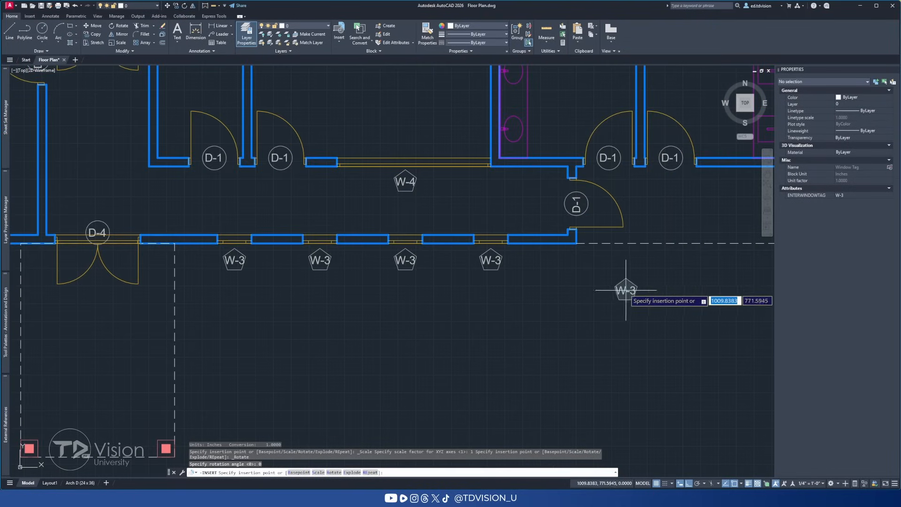
{"action": "left_click", "coordinate": [597, 295]}
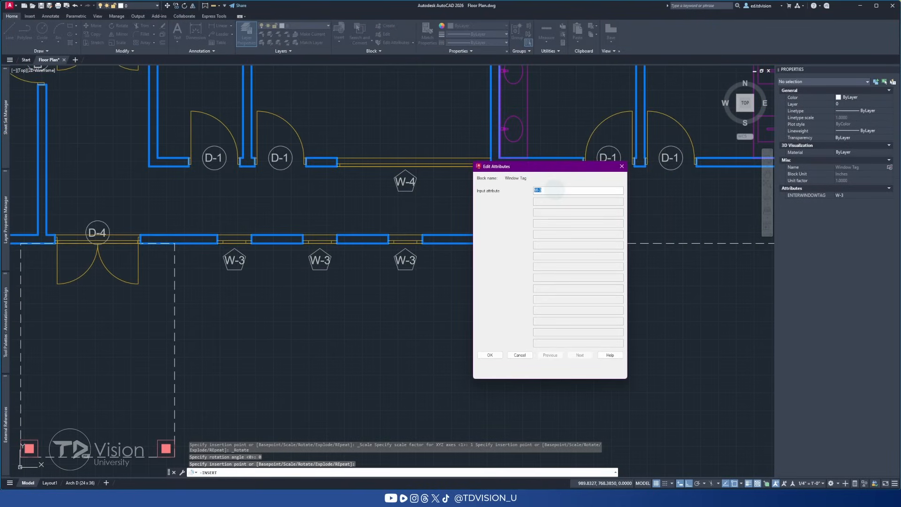
{"action": "left_click", "coordinate": [555, 189]}
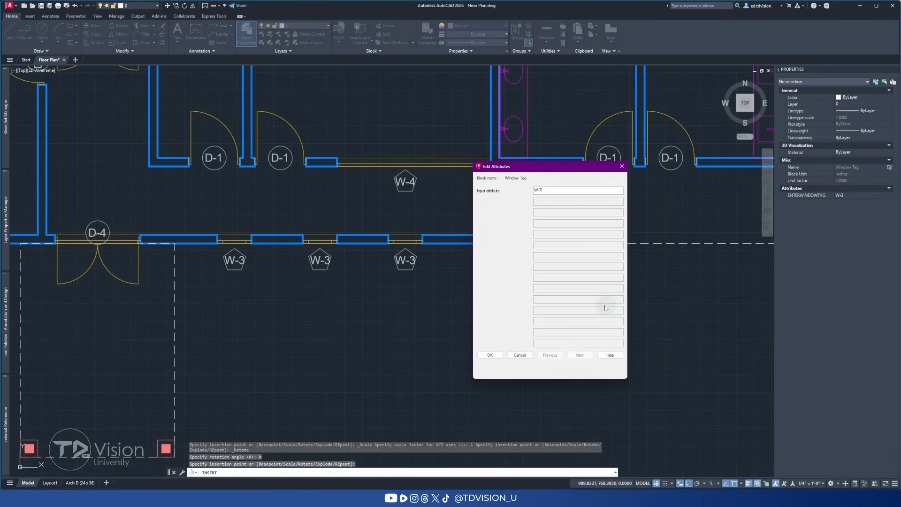
{"action": "left_click", "coordinate": [489, 354]}
{"action": "scroll", "coordinate": [604, 293], "scroll_direction": "up", "scroll_amount": 5}
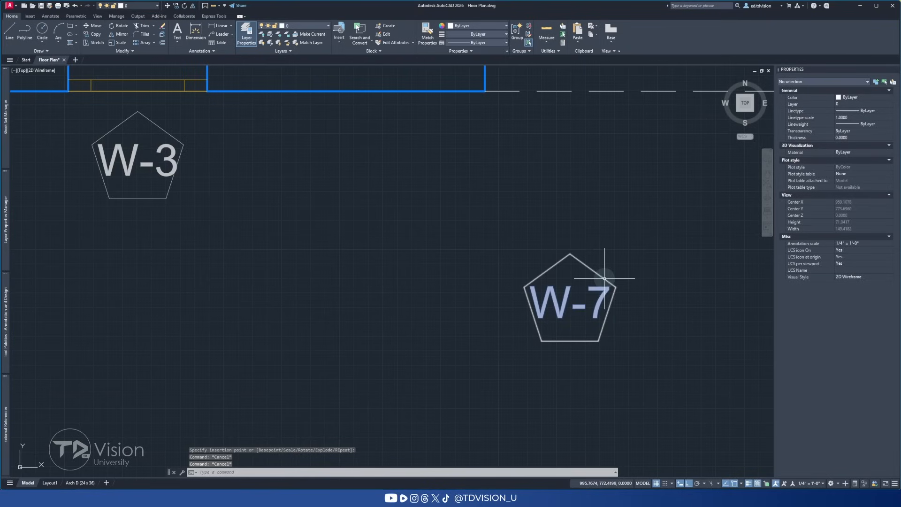
{"action": "left_click", "coordinate": [614, 282]}
{"action": "scroll", "coordinate": [632, 275], "scroll_direction": "down", "scroll_amount": 5}
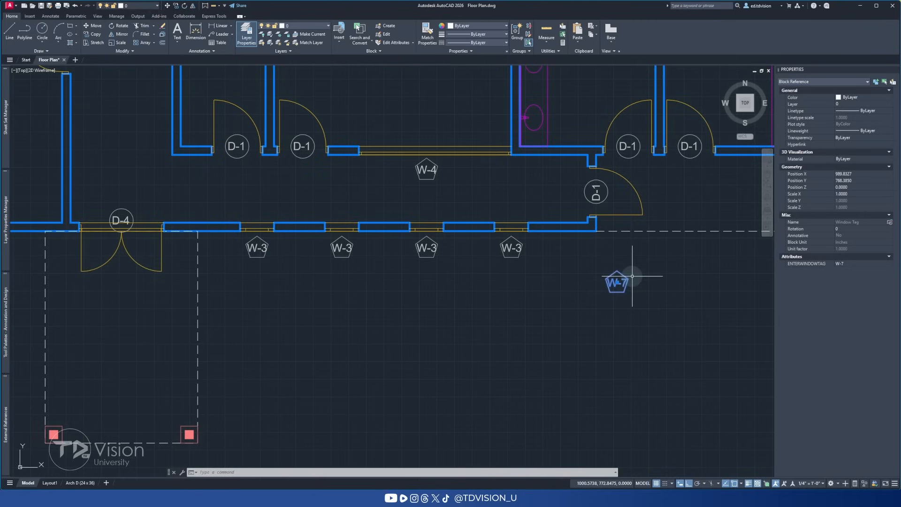
{"action": "scroll", "coordinate": [632, 276], "scroll_direction": "up", "scroll_amount": 2}
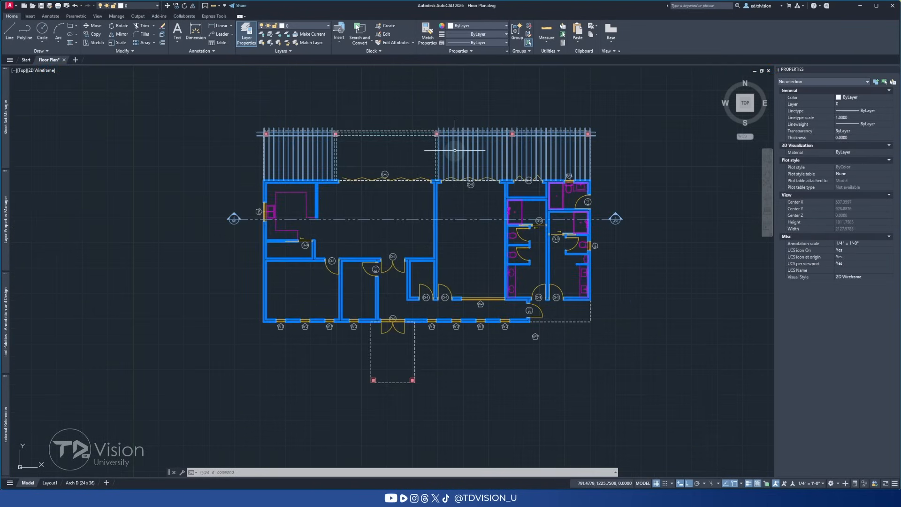
Step: Run Detect and Convert on the floor plan and look through the detected sets of repeated geometry
{"action": "left_click", "coordinate": [367, 43]}
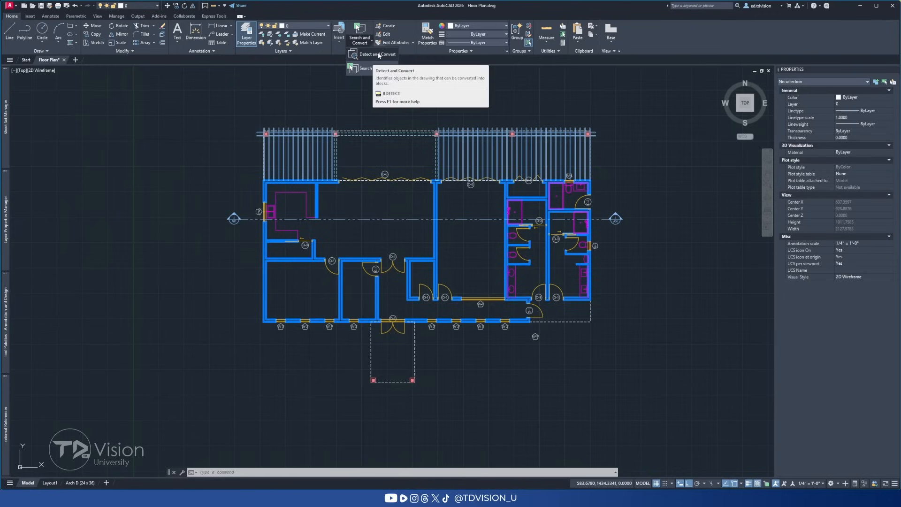
{"action": "left_click", "coordinate": [379, 55]}
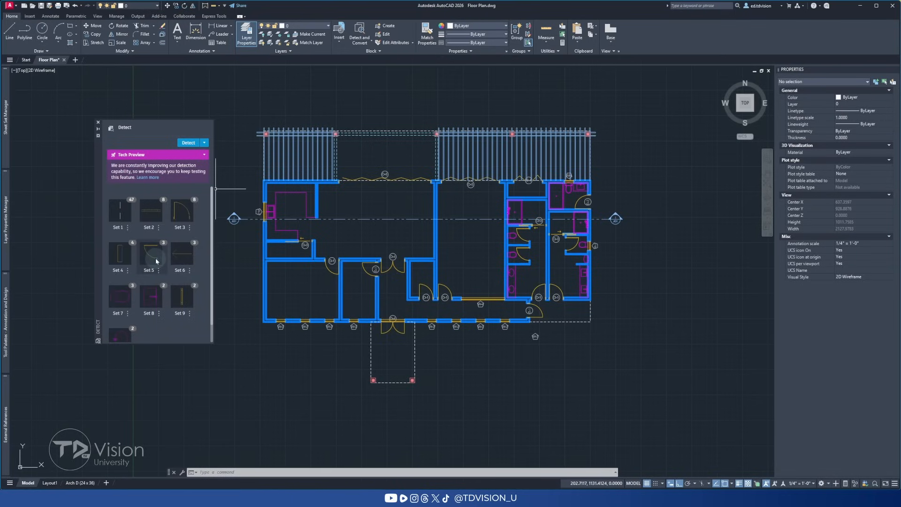
{"action": "scroll", "coordinate": [150, 262], "scroll_direction": "down", "scroll_amount": 1}
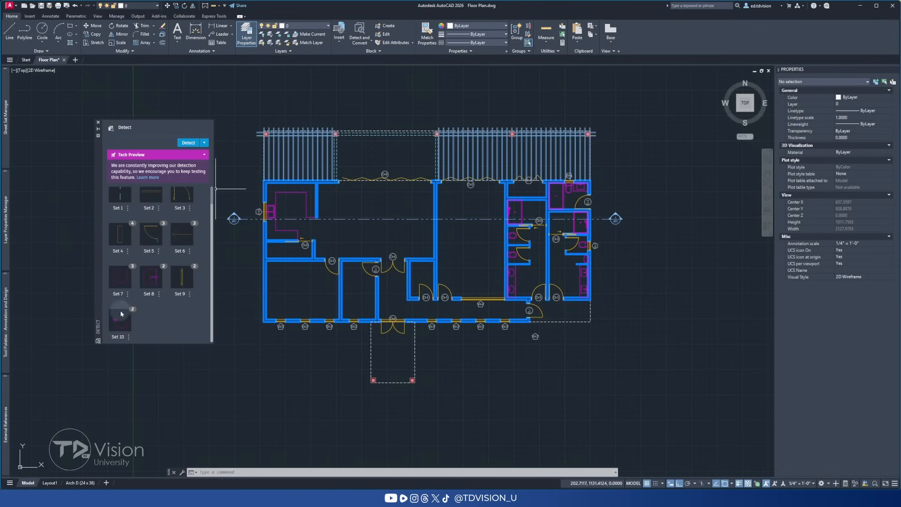
{"action": "scroll", "coordinate": [128, 260], "scroll_direction": "up", "scroll_amount": 1}
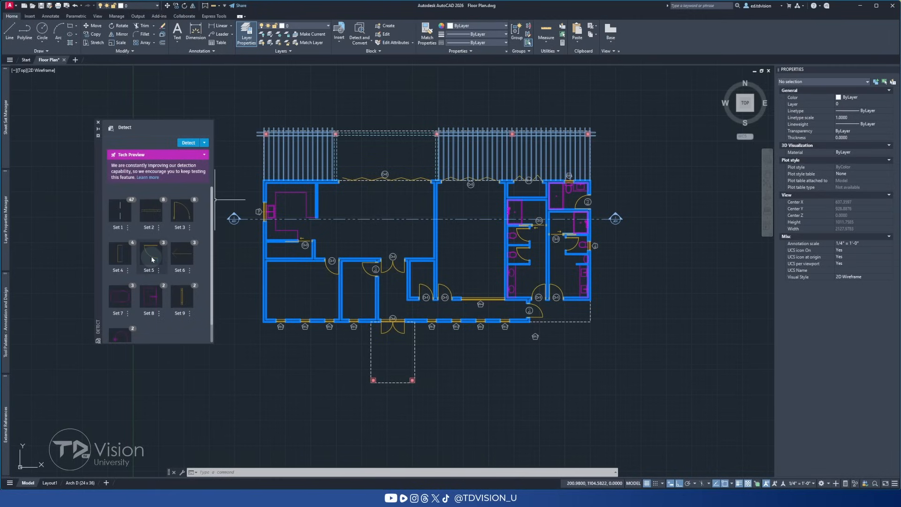
Step: Preview the door instances in Set 3, and open Set 2 to inspect its window instances along the bottom wall
{"action": "left_click", "coordinate": [179, 213]}
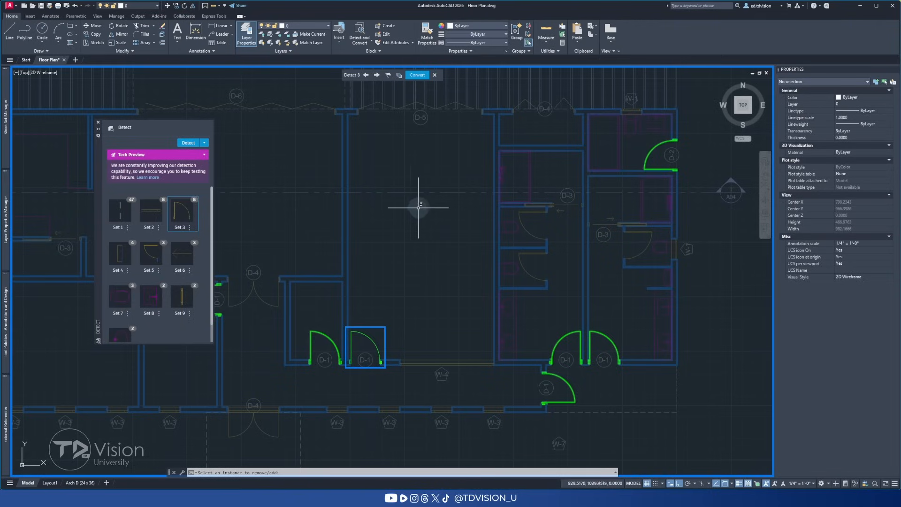
{"action": "left_click", "coordinate": [147, 212]}
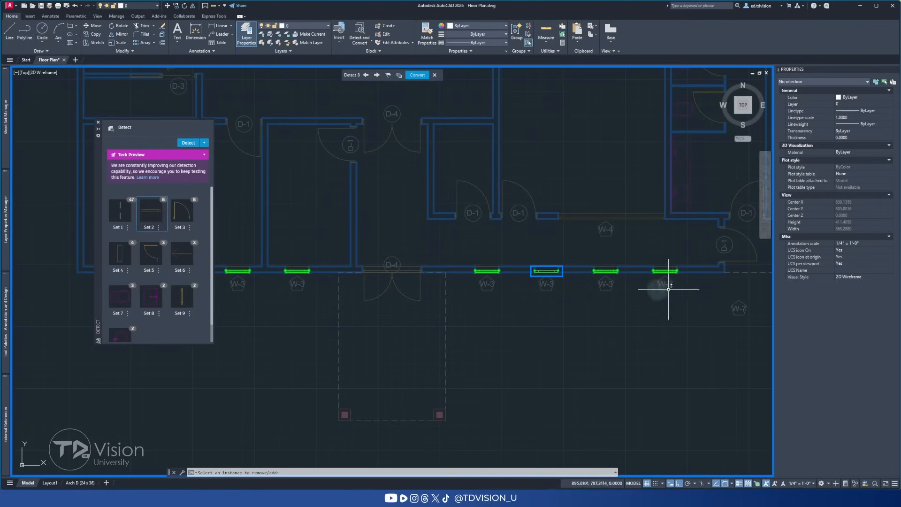
{"action": "scroll", "coordinate": [661, 272], "scroll_direction": "up", "scroll_amount": 8}
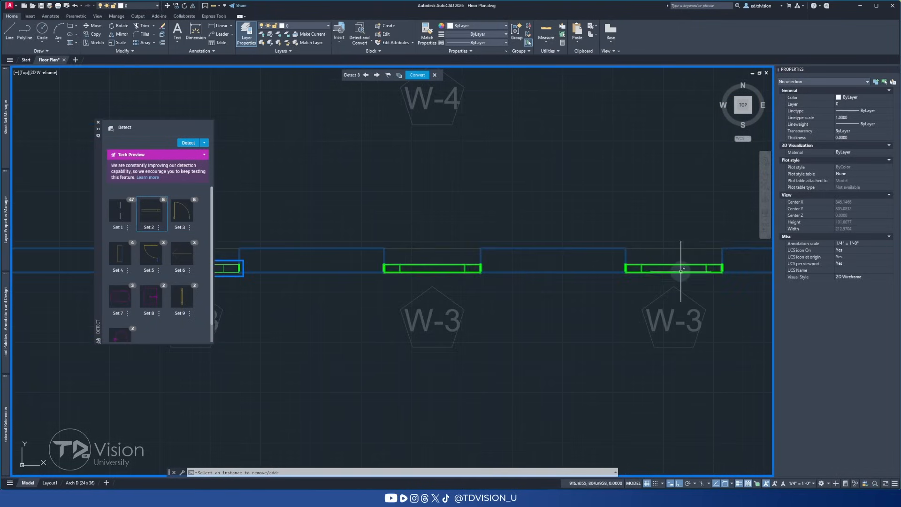
{"action": "scroll", "coordinate": [629, 260], "scroll_direction": "up", "scroll_amount": 2}
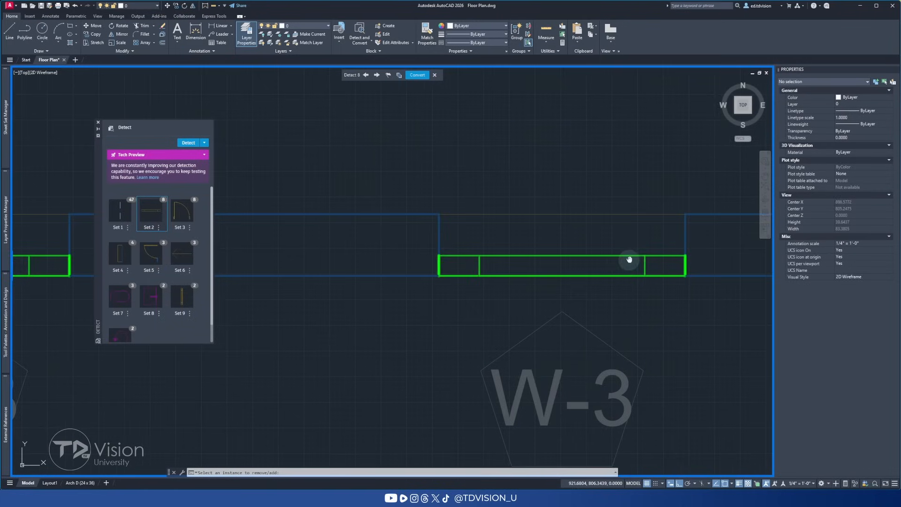
{"action": "middle_click_drag", "start_coordinate": [628, 259], "coordinate": [594, 260]}
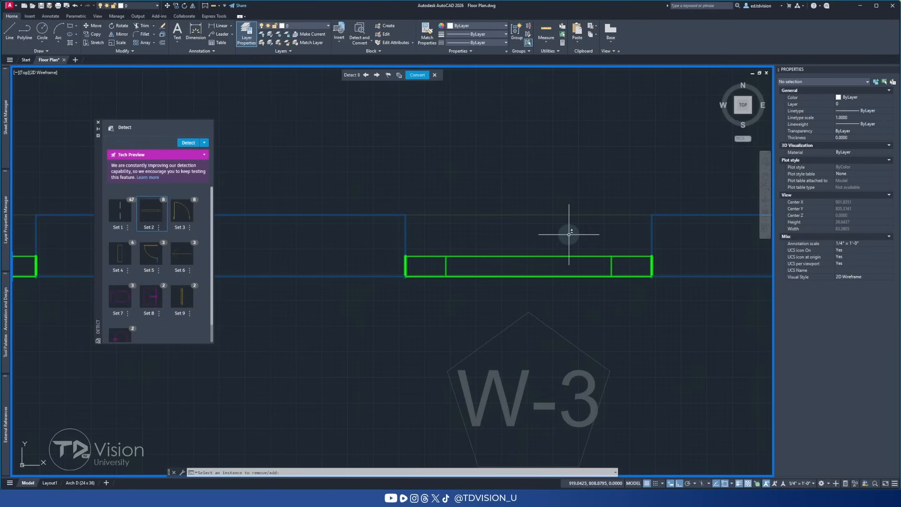
{"action": "left_click", "coordinate": [524, 185]}
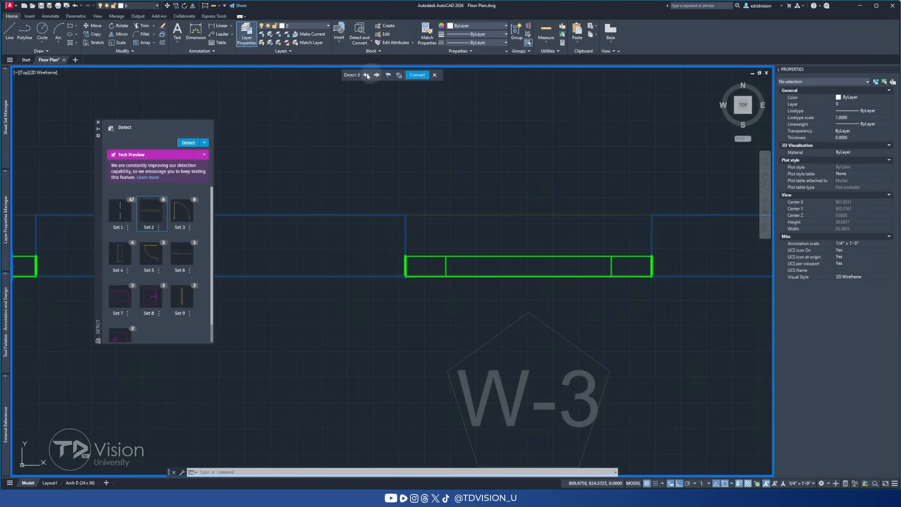
Step: Edit the primary window instance of Set 2, adding the upper horizontal line and the two vertical jamb lines of the opening
{"action": "left_click", "coordinate": [400, 76]}
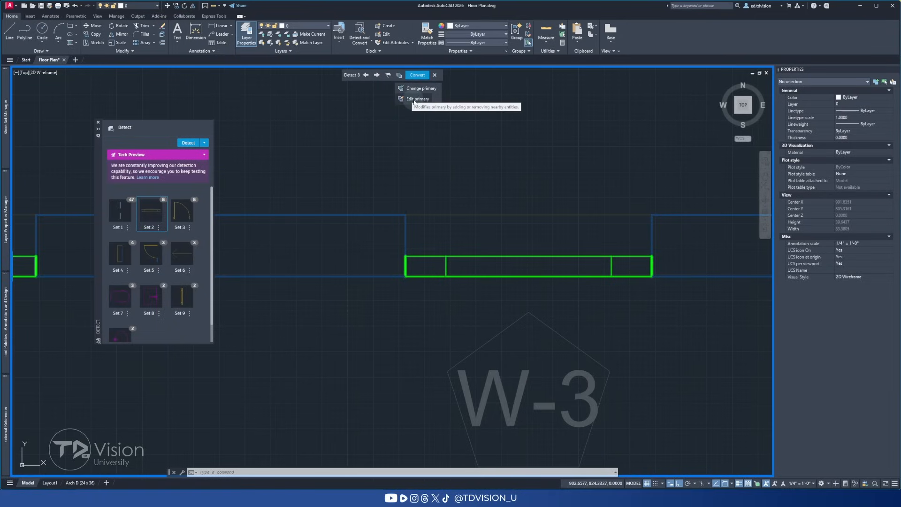
{"action": "left_click", "coordinate": [414, 99]}
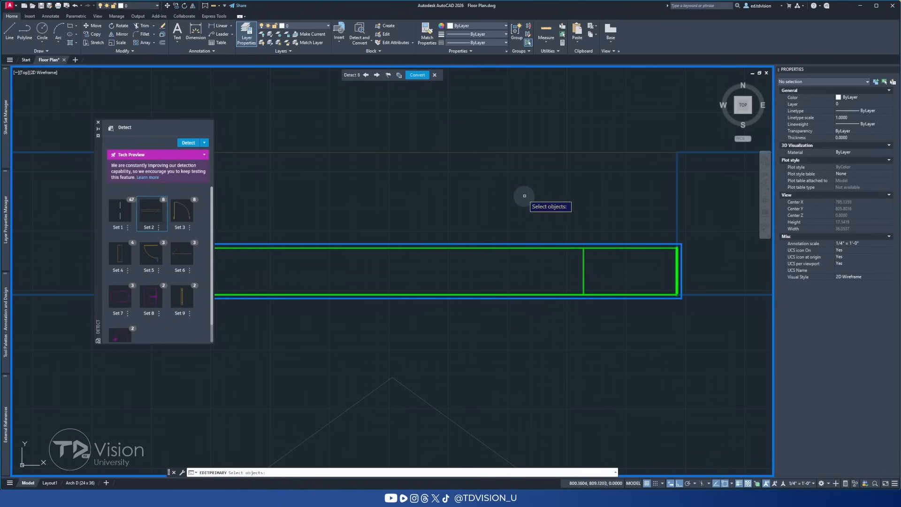
{"action": "scroll", "coordinate": [595, 220], "scroll_direction": "down", "scroll_amount": 4}
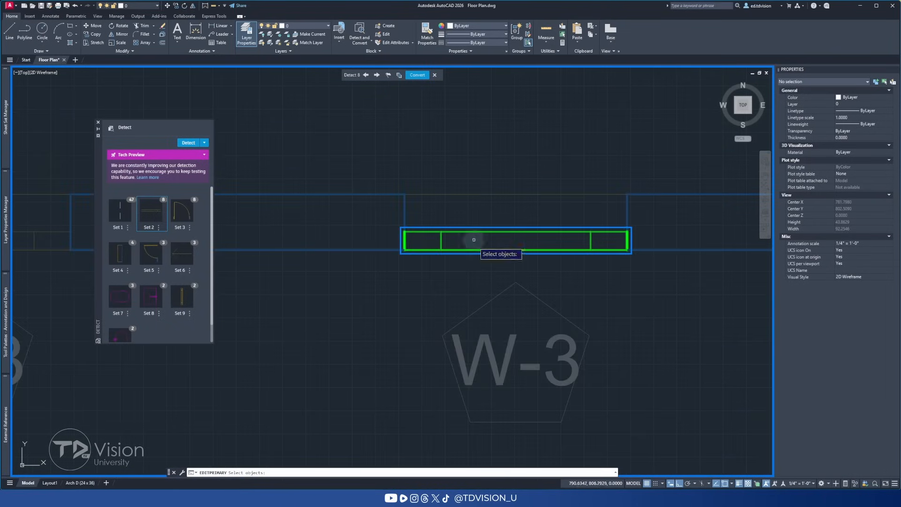
{"action": "scroll", "coordinate": [547, 210], "scroll_direction": "up", "scroll_amount": 2}
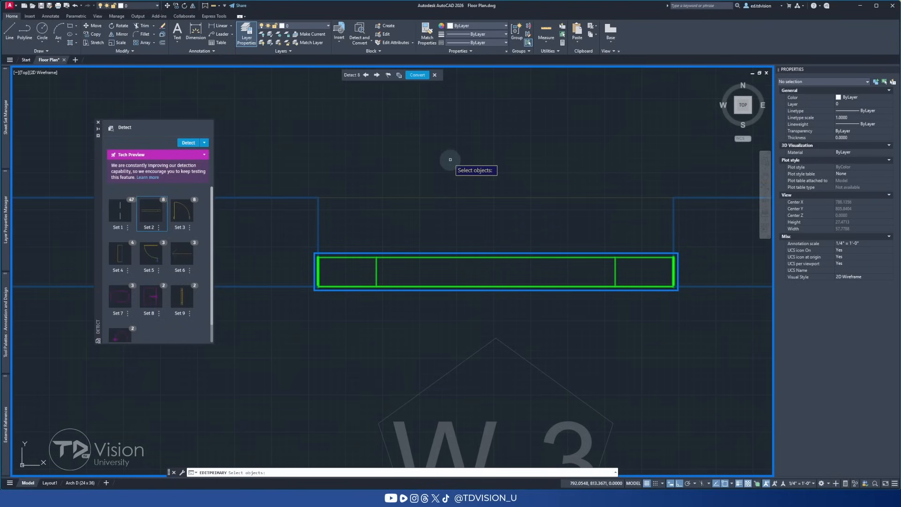
{"action": "key", "text": "Return"}
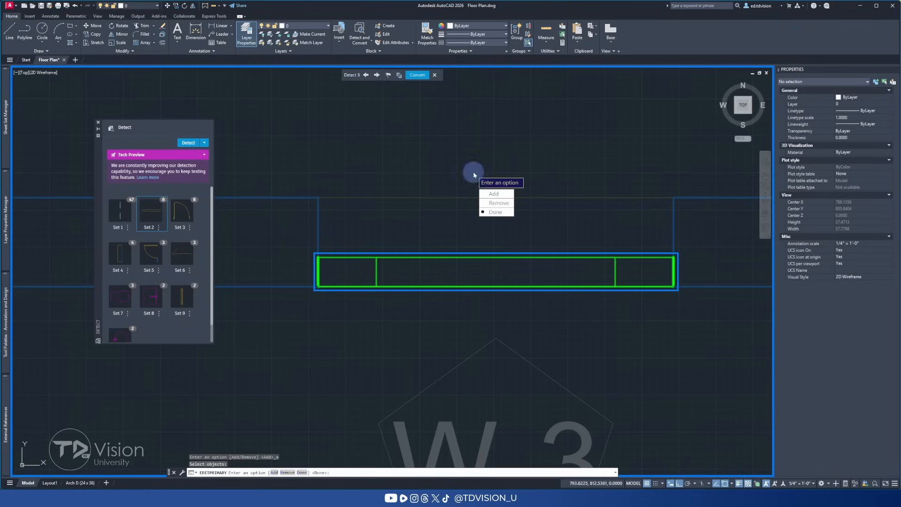
{"action": "left_click", "coordinate": [502, 194]}
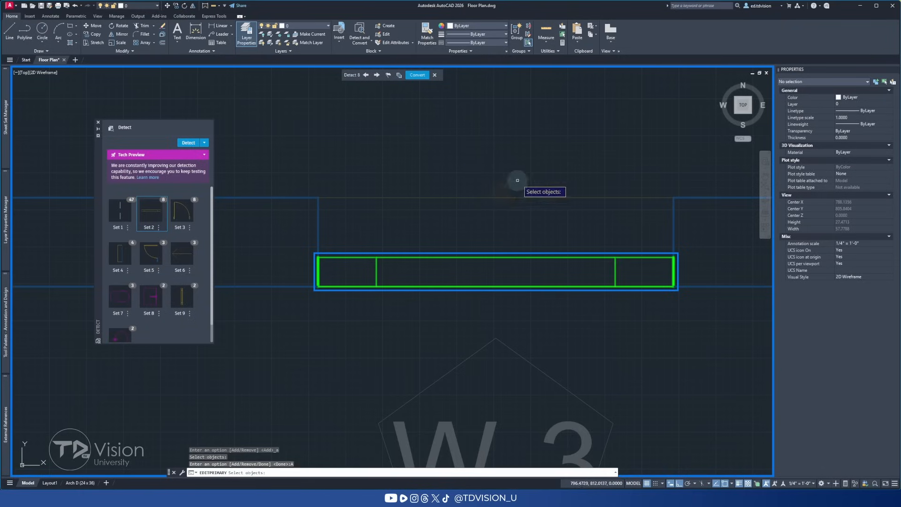
{"action": "left_click", "coordinate": [538, 197]}
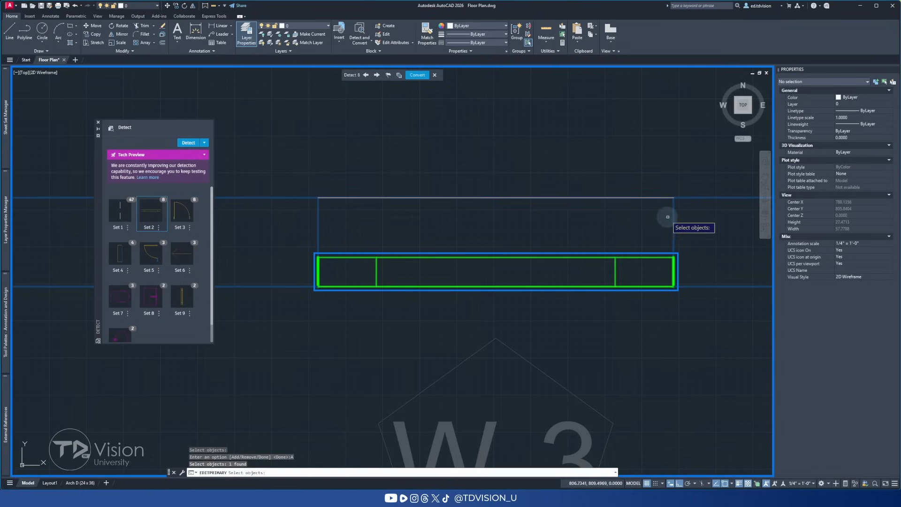
{"action": "left_click", "coordinate": [319, 230]}
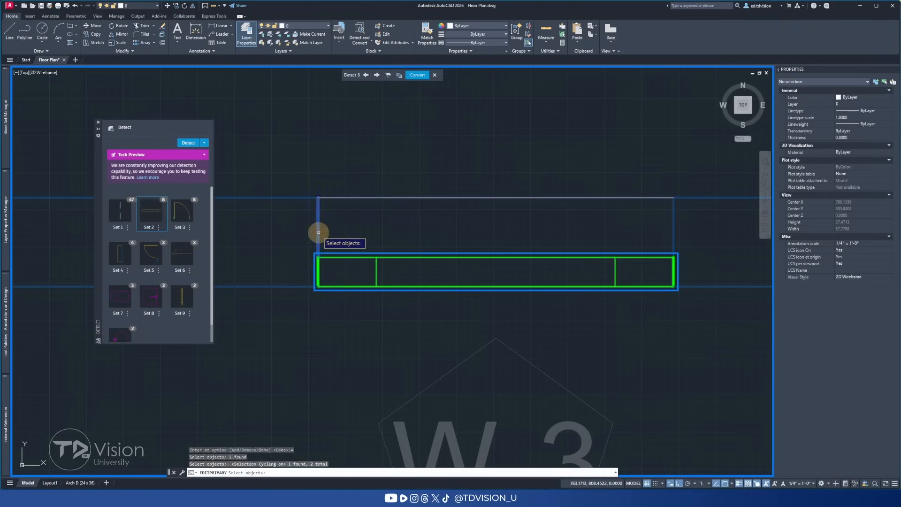
{"action": "left_click", "coordinate": [672, 233]}
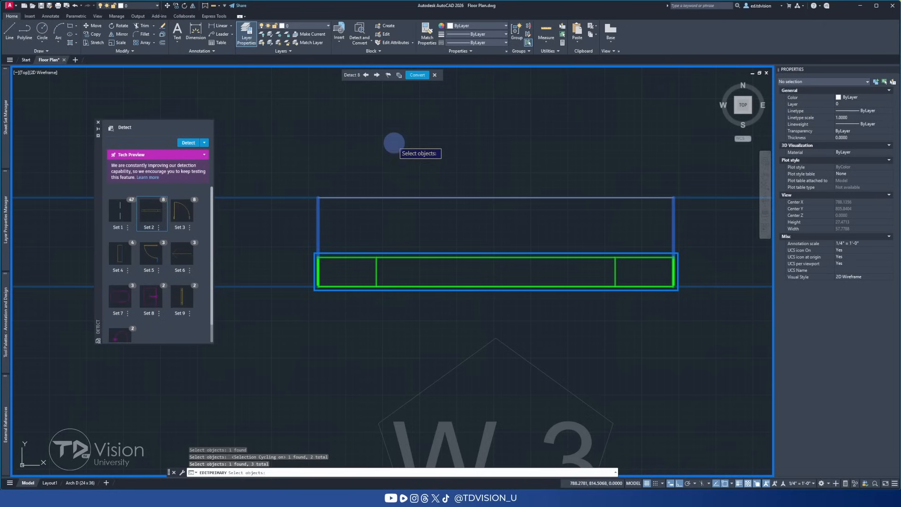
{"action": "key", "text": "Return"}
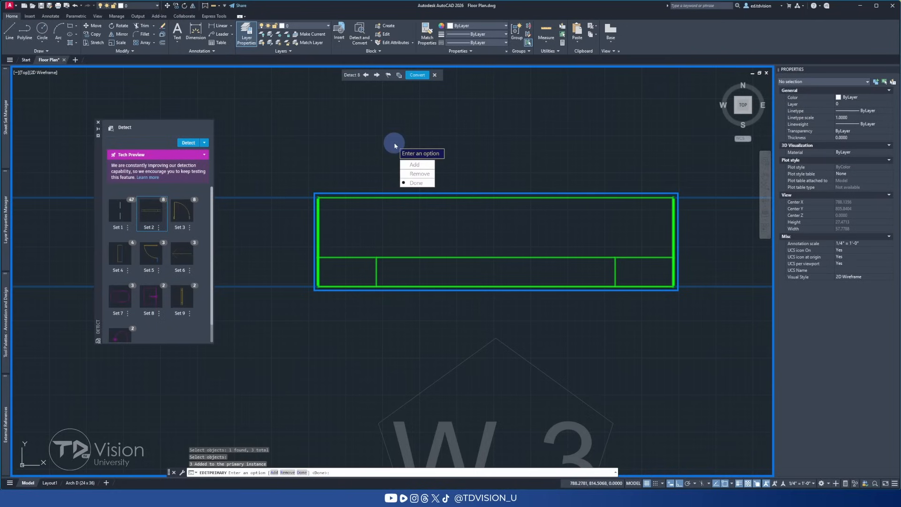
Step: Remove the two short vertical lines inside the window frame from the primary instance
{"action": "left_click", "coordinate": [414, 174]}
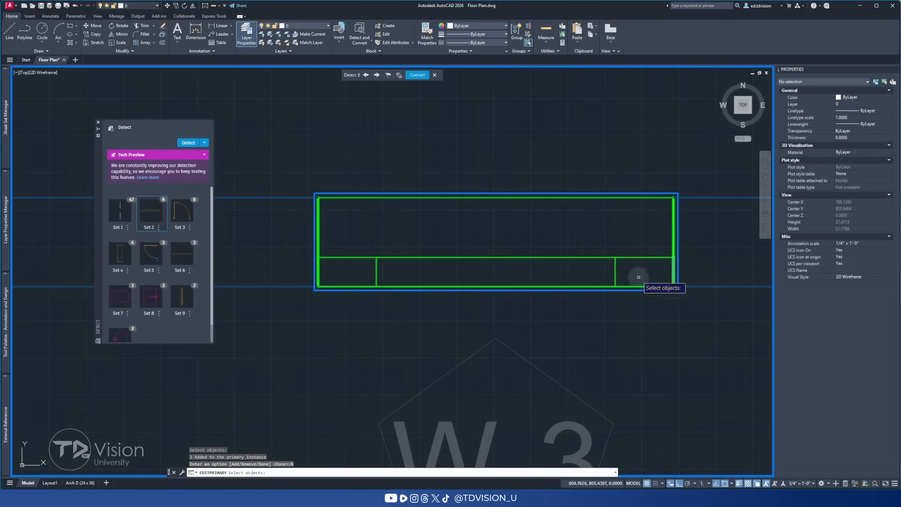
{"action": "left_click", "coordinate": [615, 273]}
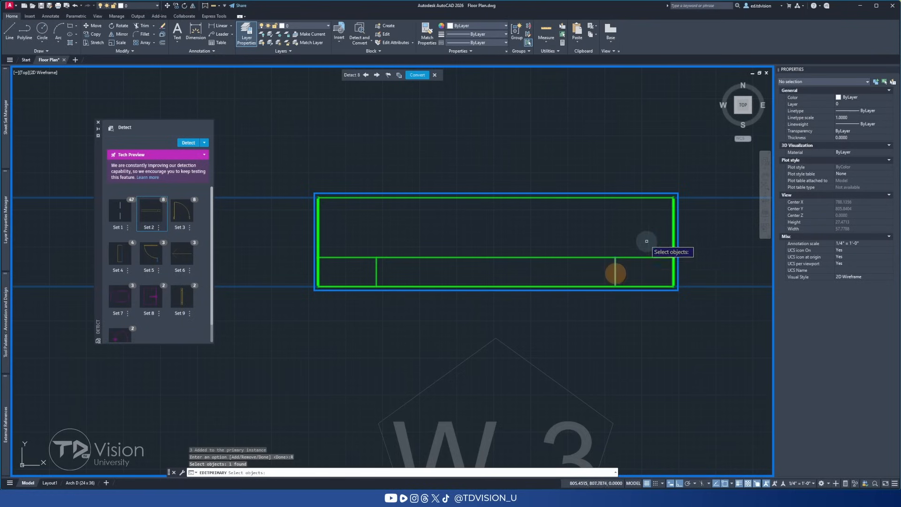
{"action": "left_click", "coordinate": [376, 270]}
{"action": "right_click", "coordinate": [463, 233]}
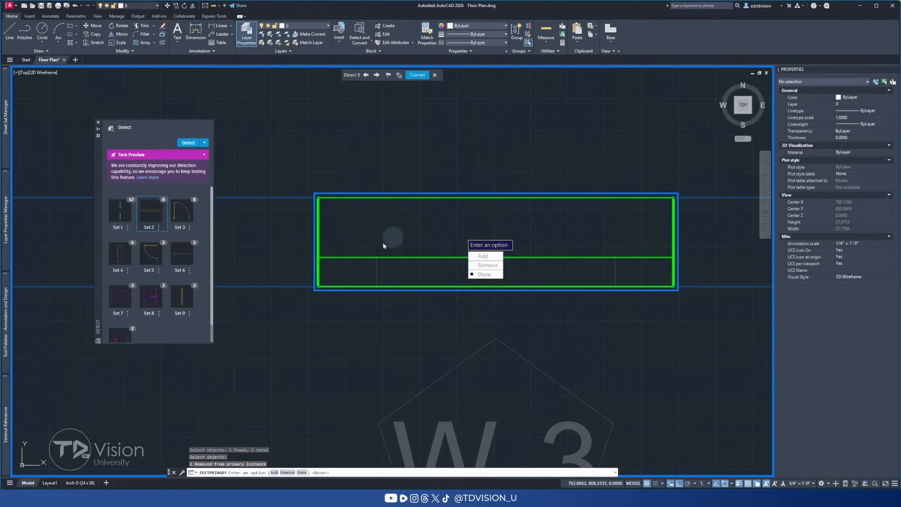
Step: Add the two short vertical frame lines back to the primary window instance and finish editing it
{"action": "left_click", "coordinate": [491, 256]}
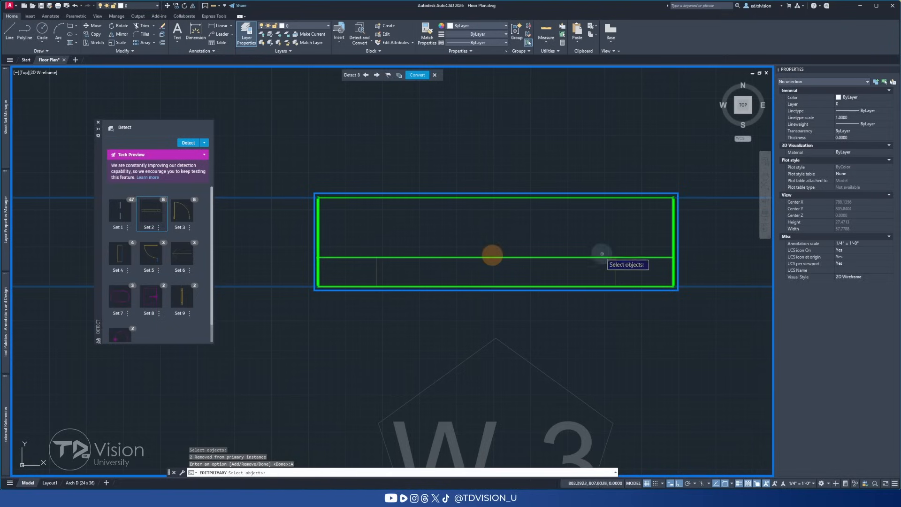
{"action": "left_click", "coordinate": [615, 274]}
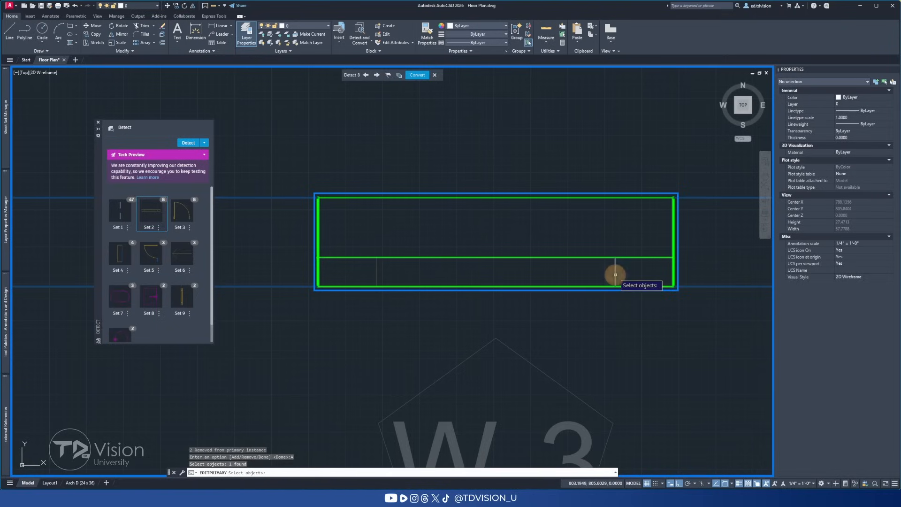
{"action": "left_click", "coordinate": [375, 270]}
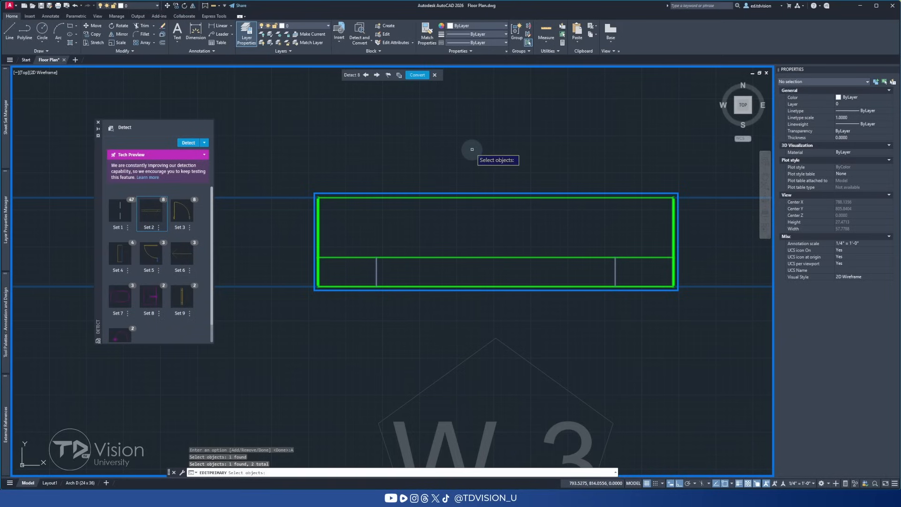
{"action": "key", "text": "Return"}
{"action": "left_click", "coordinate": [495, 190]}
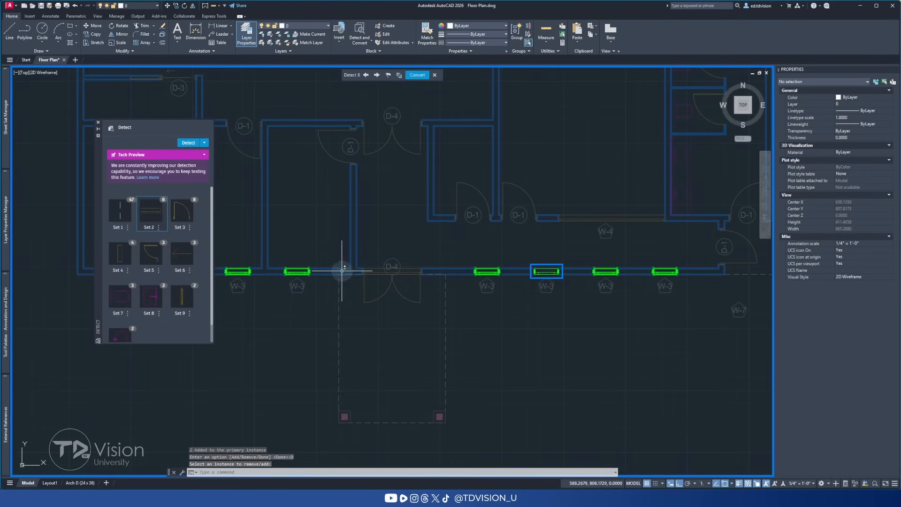
Step: Examine the other Set 2 window instances along the bottom wall for the added opening lines
{"action": "middle_click_drag", "start_coordinate": [342, 266], "coordinate": [519, 266]}
{"action": "scroll", "coordinate": [358, 276], "scroll_direction": "up", "scroll_amount": 5}
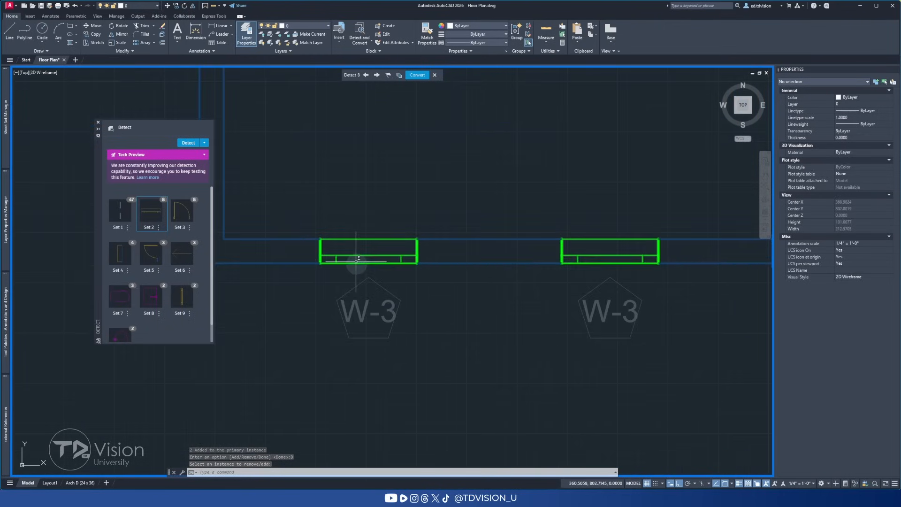
{"action": "scroll", "coordinate": [355, 260], "scroll_direction": "down", "scroll_amount": 5}
{"action": "middle_click_drag", "start_coordinate": [653, 267], "coordinate": [449, 271]}
{"action": "middle_click_drag", "start_coordinate": [604, 273], "coordinate": [409, 267]}
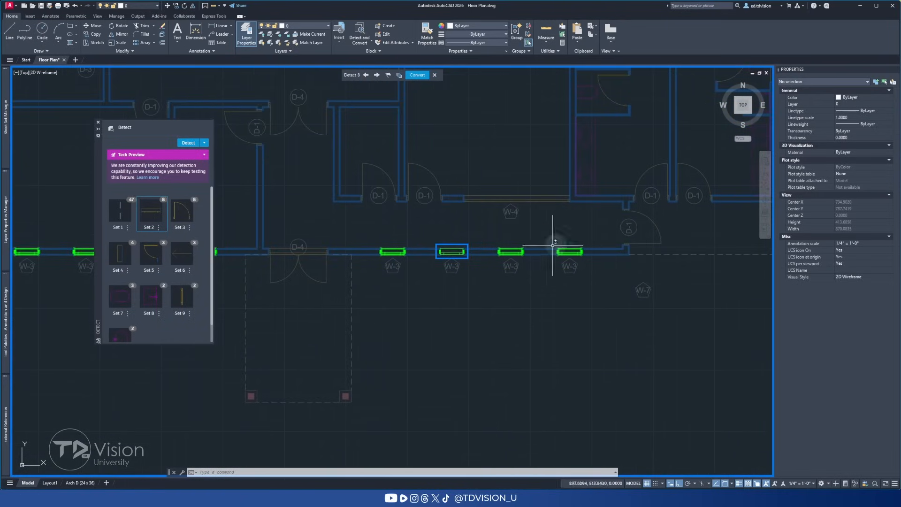
{"action": "middle_click_drag", "start_coordinate": [368, 260], "coordinate": [483, 261]}
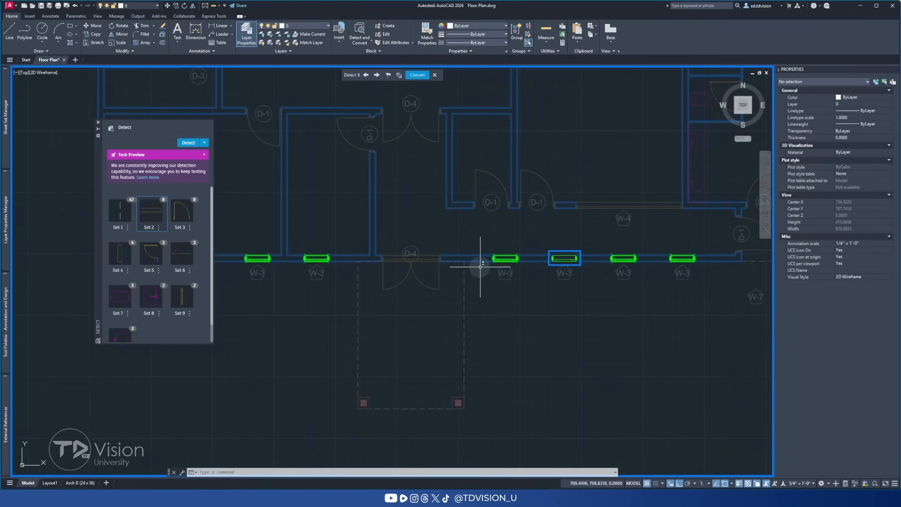
{"action": "scroll", "coordinate": [664, 258], "scroll_direction": "up", "scroll_amount": 4}
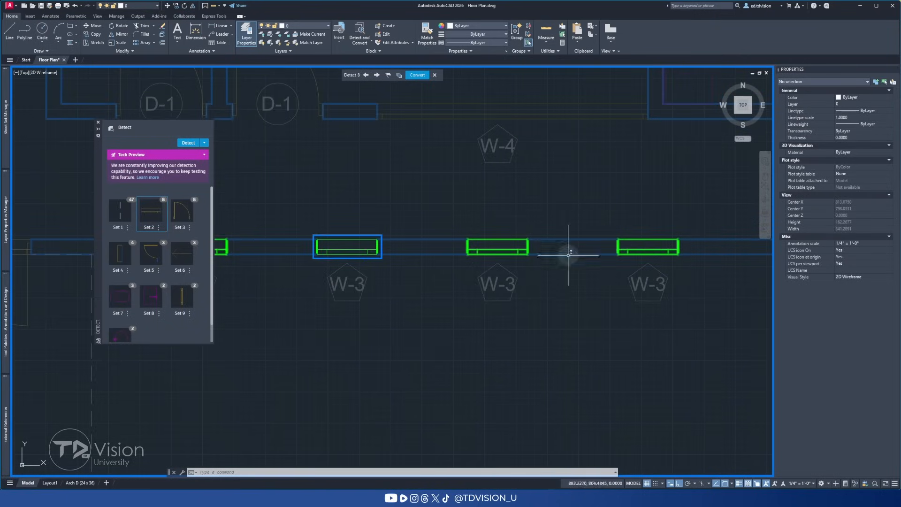
{"action": "scroll", "coordinate": [597, 247], "scroll_direction": "up", "scroll_amount": 3}
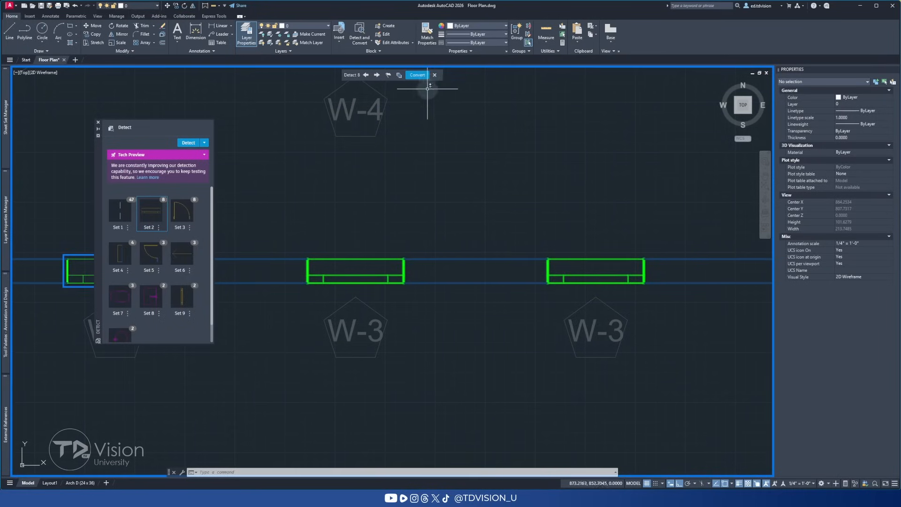
Step: Start converting the Set 2 instances to a new block named Window 1 with its basepoint at the primary window's lower-left corner
{"action": "left_click", "coordinate": [418, 75]}
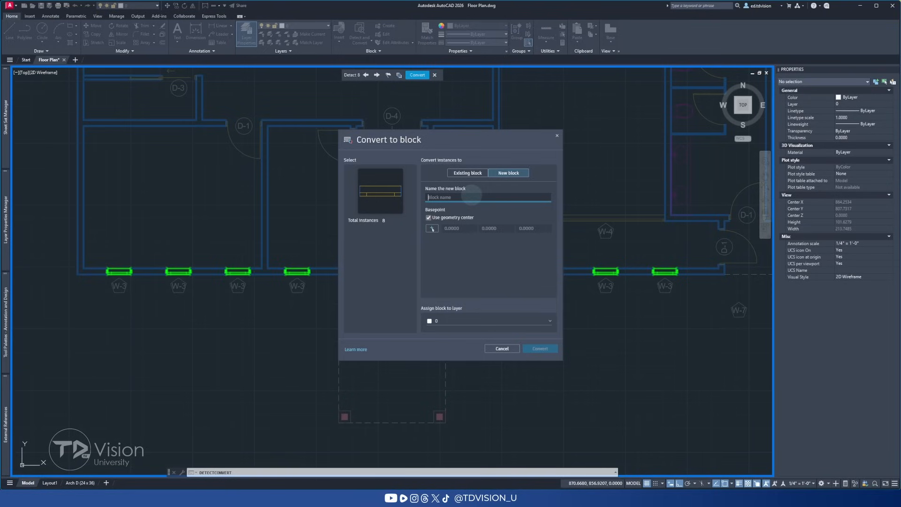
{"action": "type", "text": "Window 1"}
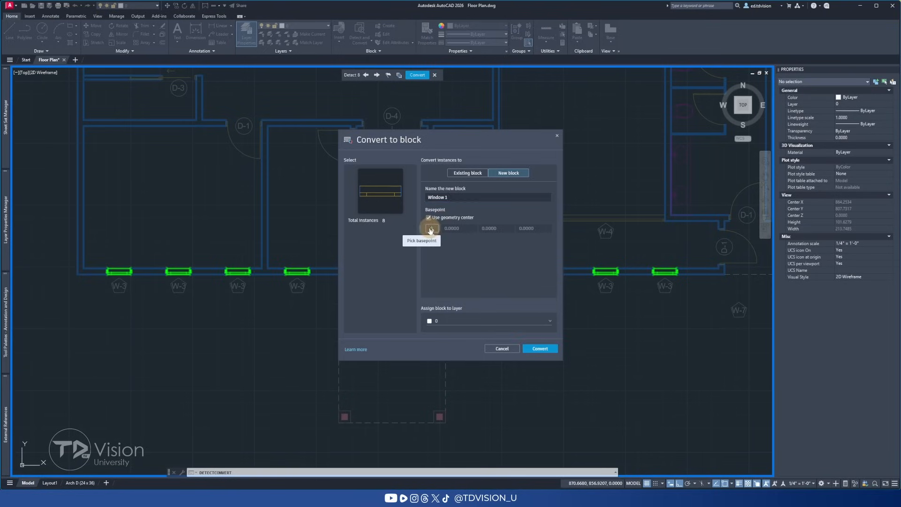
{"action": "left_click", "coordinate": [430, 229]}
{"action": "scroll", "coordinate": [526, 277], "scroll_direction": "up", "scroll_amount": 8}
{"action": "scroll", "coordinate": [620, 246], "scroll_direction": "up", "scroll_amount": 5}
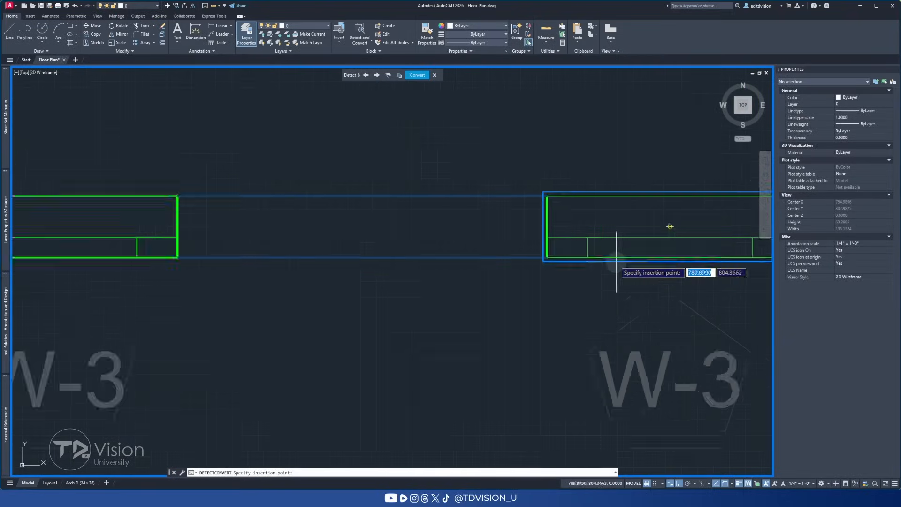
{"action": "scroll", "coordinate": [474, 258], "scroll_direction": "up", "scroll_amount": 4}
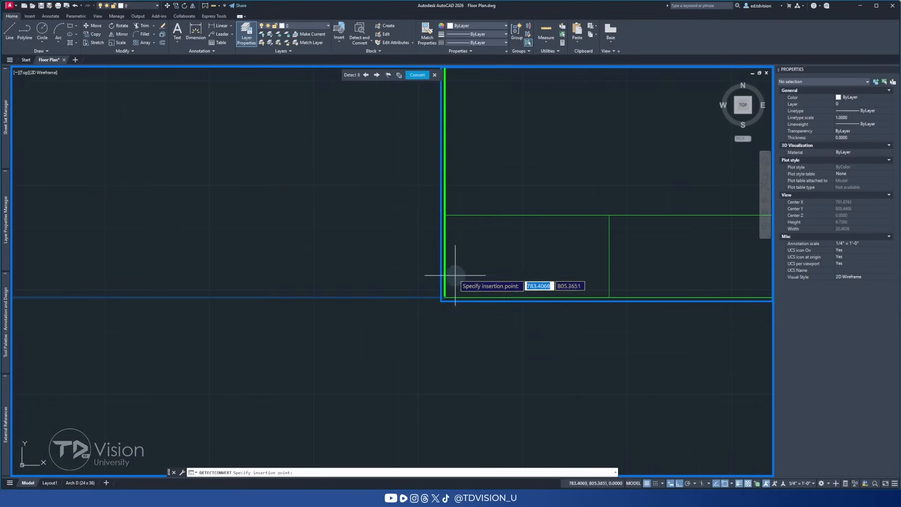
{"action": "left_click", "coordinate": [442, 297]}
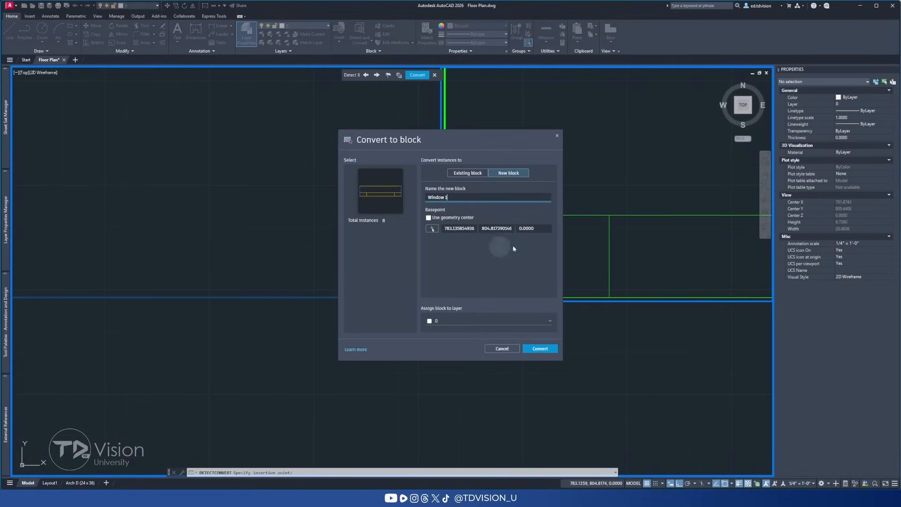
Step: Assign the Window 1 block to the A-Windows layer and convert all instances
{"action": "left_click", "coordinate": [486, 323]}
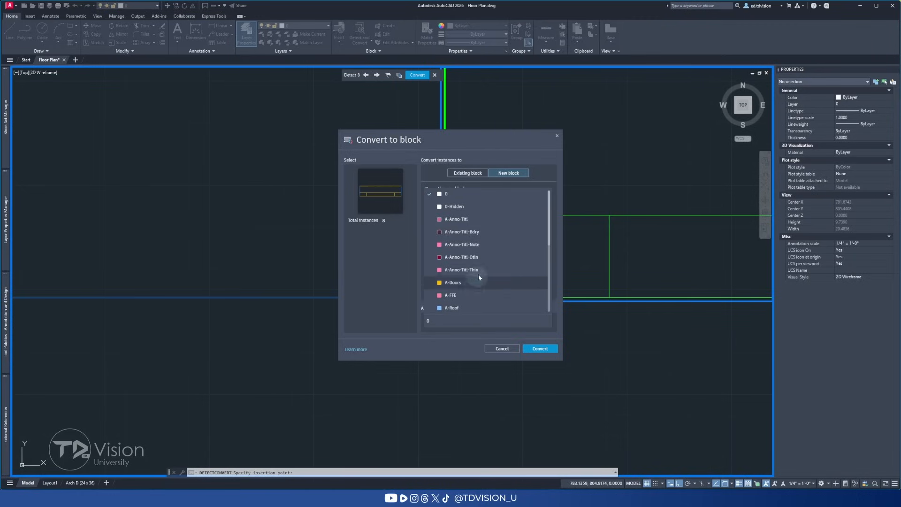
{"action": "scroll", "coordinate": [480, 270], "scroll_direction": "down", "scroll_amount": 3}
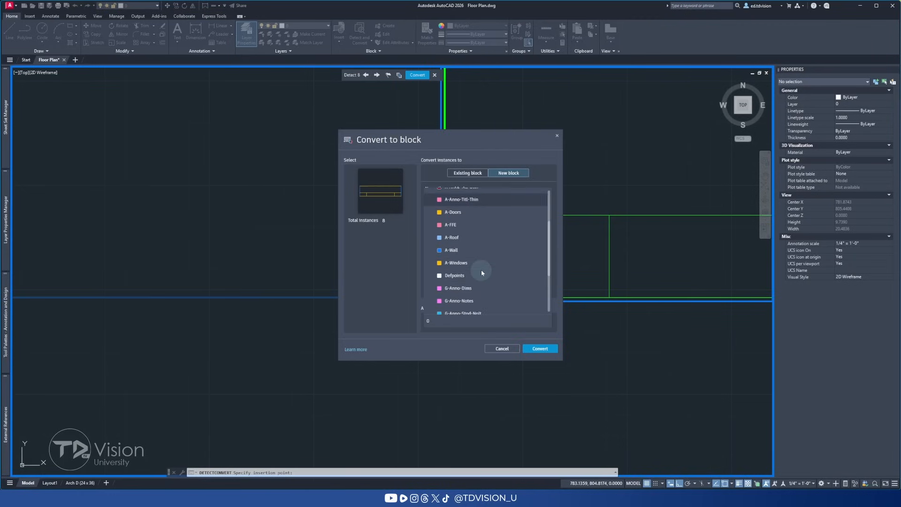
{"action": "left_click", "coordinate": [466, 262]}
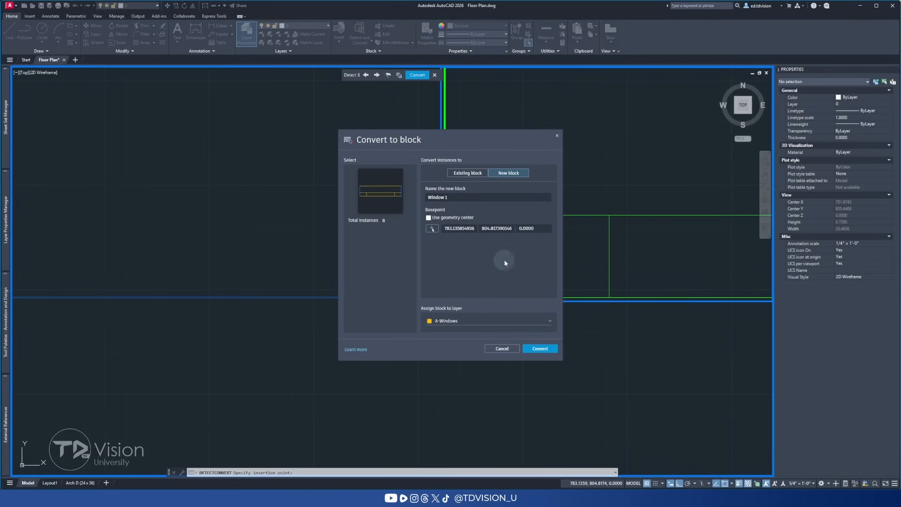
{"action": "left_click", "coordinate": [543, 349]}
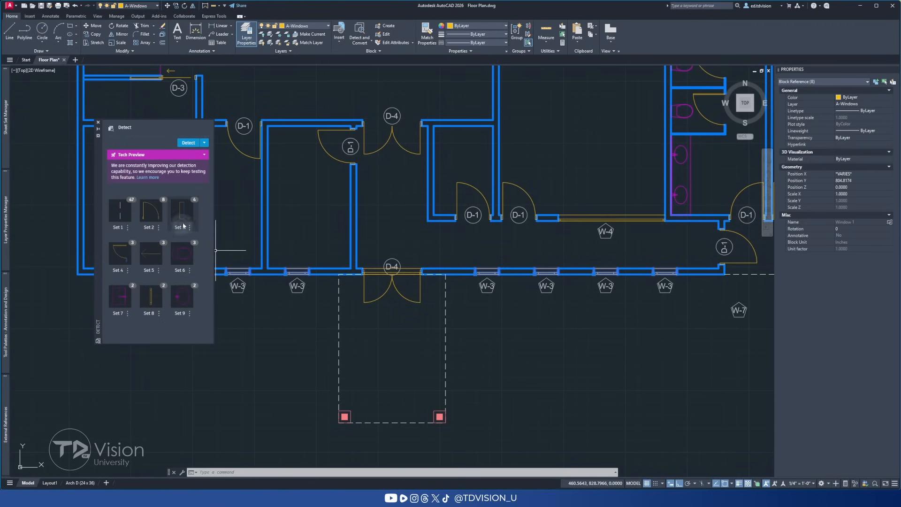
Step: Move the Detect palette clear of the plan and inspect the block properties of two converted W-3 windows along the bottom wall
{"action": "left_click_drag", "start_coordinate": [98, 233], "coordinate": [47, 251]}
{"action": "key", "text": "Escape"}
{"action": "key", "text": "Escape"}
{"action": "scroll", "coordinate": [681, 270], "scroll_direction": "up", "scroll_amount": 1}
{"action": "left_click", "coordinate": [661, 275]}
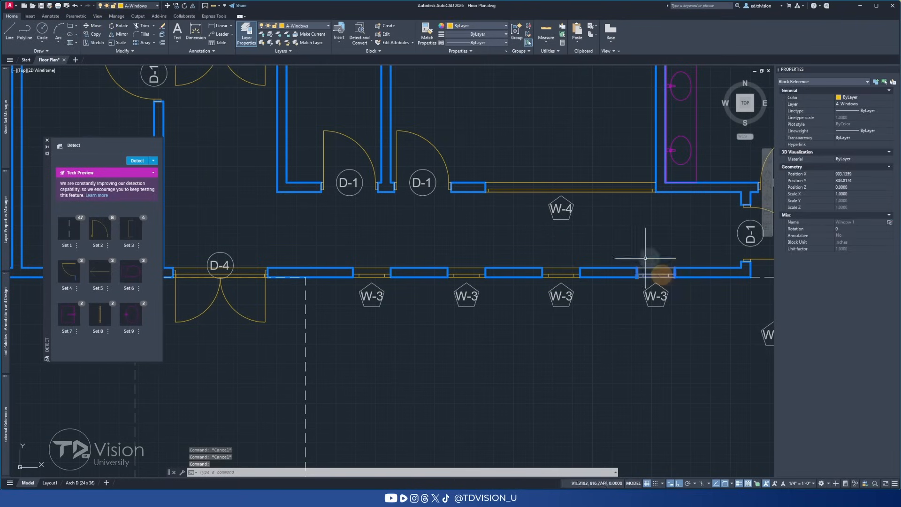
{"action": "key", "text": "Escape"}
{"action": "scroll", "coordinate": [576, 272], "scroll_direction": "up", "scroll_amount": 4}
{"action": "left_click", "coordinate": [556, 277]}
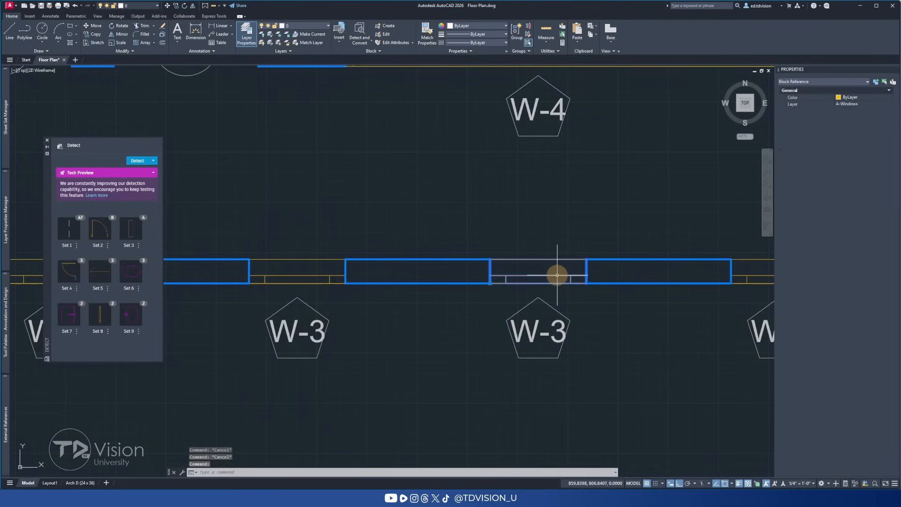
{"action": "scroll", "coordinate": [556, 272], "scroll_direction": "down", "scroll_amount": 4}
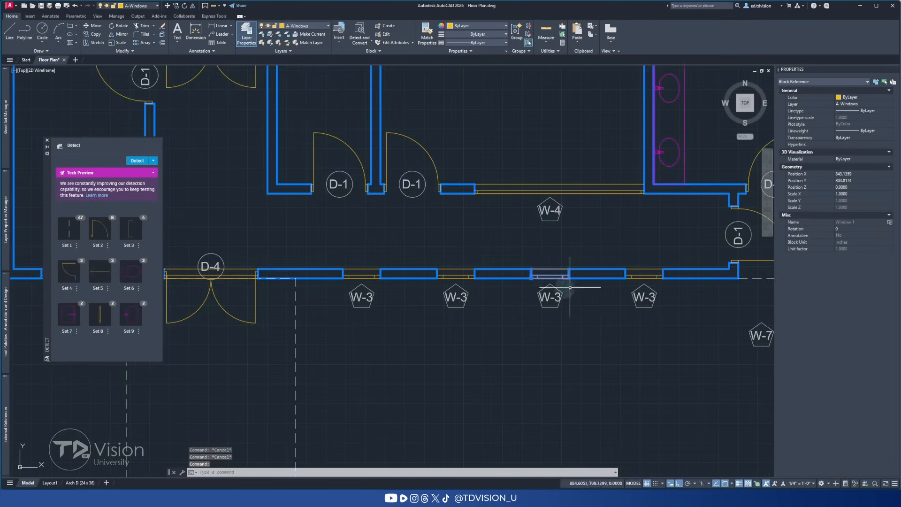
{"action": "scroll", "coordinate": [540, 270], "scroll_direction": "up", "scroll_amount": 4}
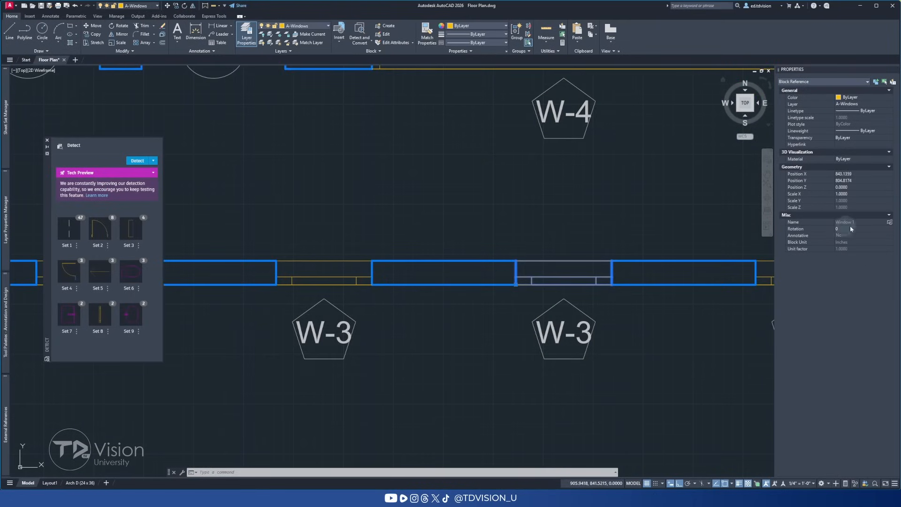
{"action": "key", "text": "Escape"}
{"action": "key", "text": "Escape"}
{"action": "key", "text": "Escape"}
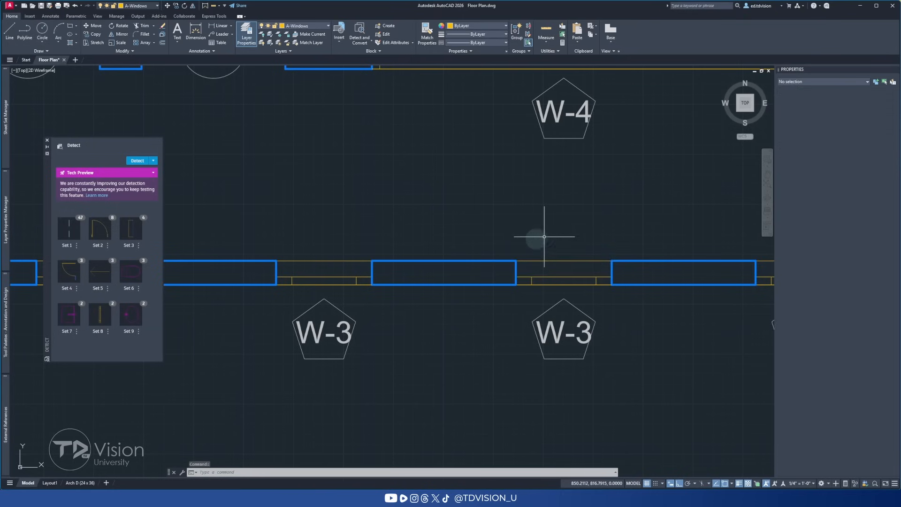
{"action": "scroll", "coordinate": [522, 239], "scroll_direction": "down", "scroll_amount": 1}
{"action": "middle_click_drag", "start_coordinate": [548, 240], "coordinate": [478, 260]}
{"action": "scroll", "coordinate": [479, 260], "scroll_direction": "down", "scroll_amount": 1}
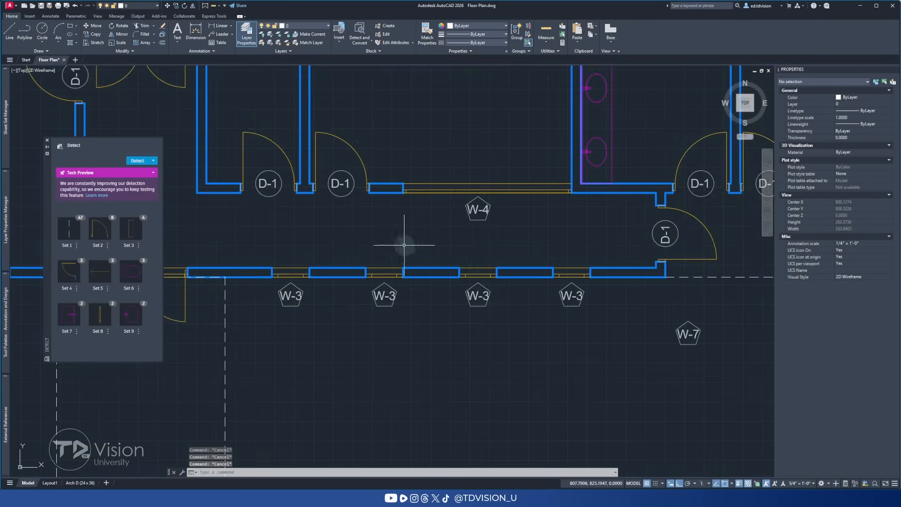
{"action": "middle_click_drag", "start_coordinate": [334, 242], "coordinate": [450, 268]}
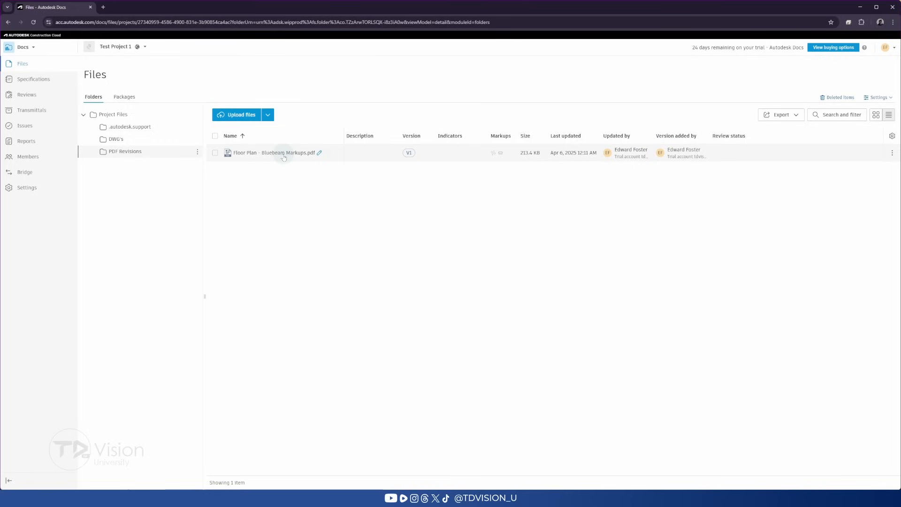
Step: In Autodesk Docs, open Floor Plan - Bluebeam Markups.pdf and add the text markup "ADD DRAWING TITLE AND SCALE" below the plan
{"action": "left_click", "coordinate": [284, 154]}
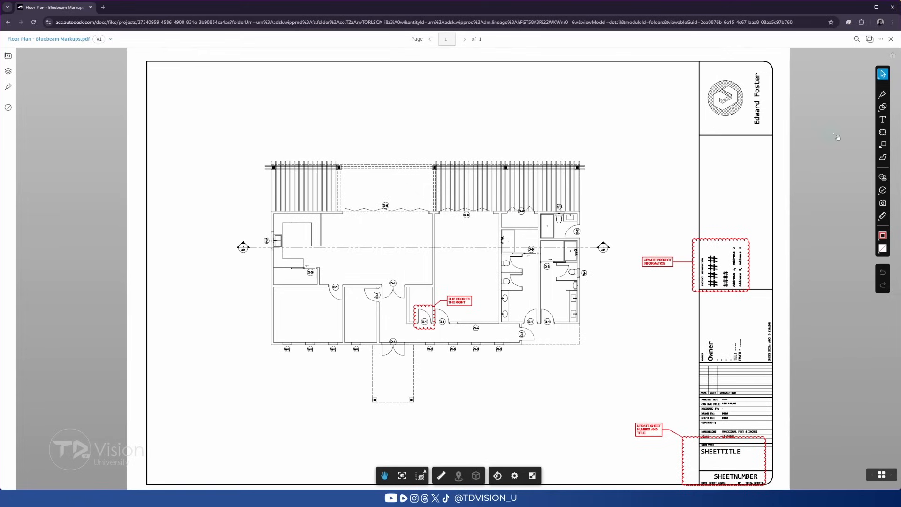
{"action": "left_click", "coordinate": [882, 120]}
{"action": "left_click_drag", "start_coordinate": [303, 378], "coordinate": [382, 396]}
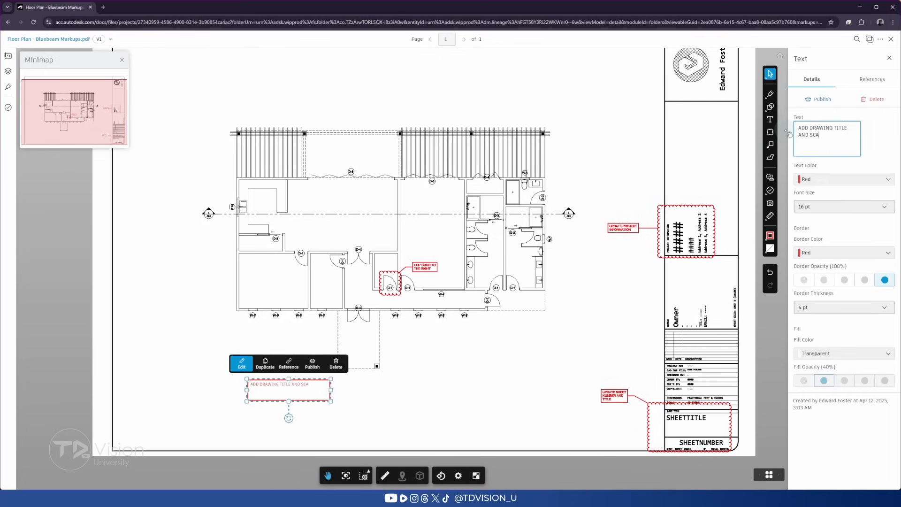
{"action": "type", "text": "LE"}
{"action": "left_click", "coordinate": [319, 406]}
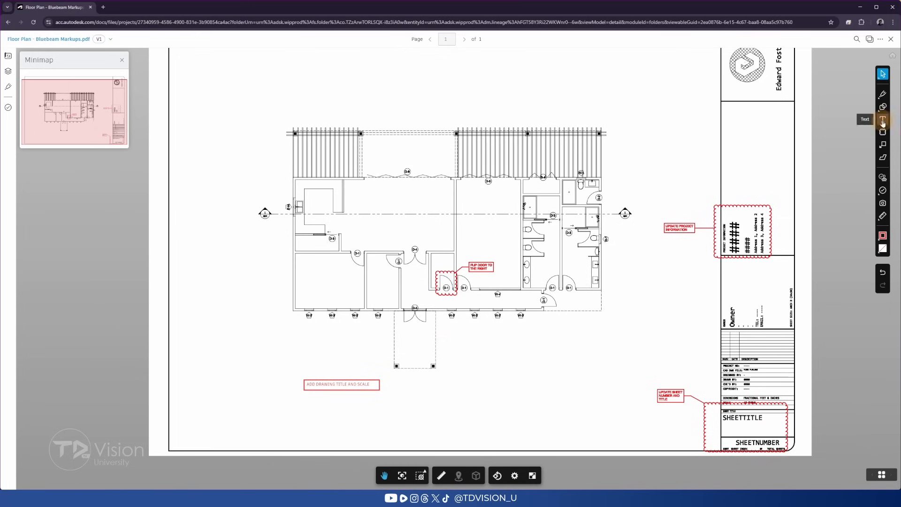
Step: Add the text markup "PLEASE ADD WINDOW AND DOOR SCHEDULE" below the entrance and resize its box to fit two lines
{"action": "left_click", "coordinate": [882, 120]}
{"action": "left_click", "coordinate": [426, 392]}
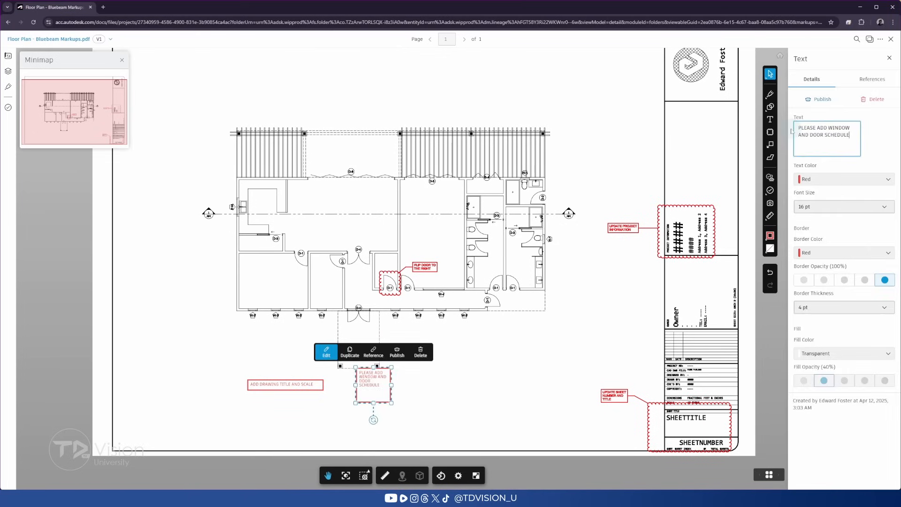
{"action": "left_click", "coordinate": [406, 397]}
{"action": "left_click", "coordinate": [431, 395]}
{"action": "left_click_drag", "start_coordinate": [391, 403], "coordinate": [411, 385]}
{"action": "left_click_drag", "start_coordinate": [403, 380], "coordinate": [407, 393]}
{"action": "left_click", "coordinate": [484, 373]}
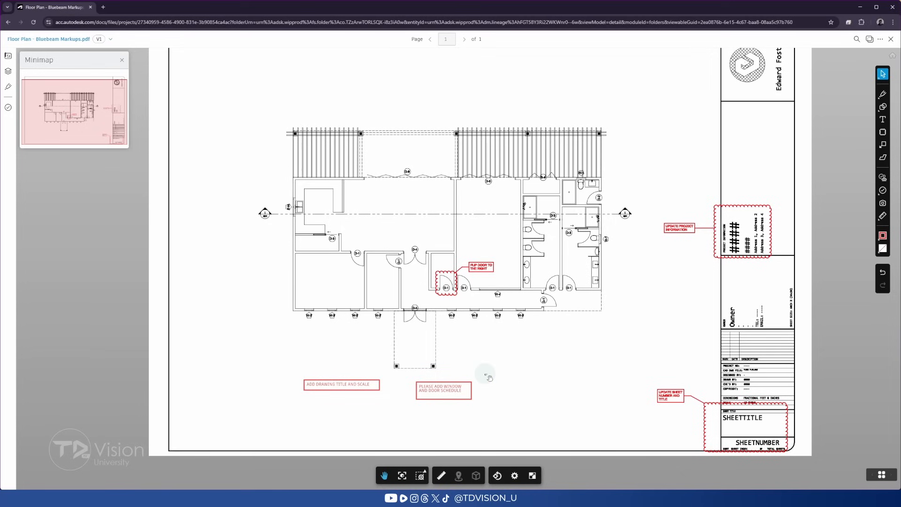
Step: Add a callout reading "IGNORE THIS COMMENT" pointing at the flip-door note, and shrink its box to fit the text
{"action": "left_click", "coordinate": [882, 145]}
{"action": "left_click", "coordinate": [488, 275]}
{"action": "left_click", "coordinate": [520, 307]}
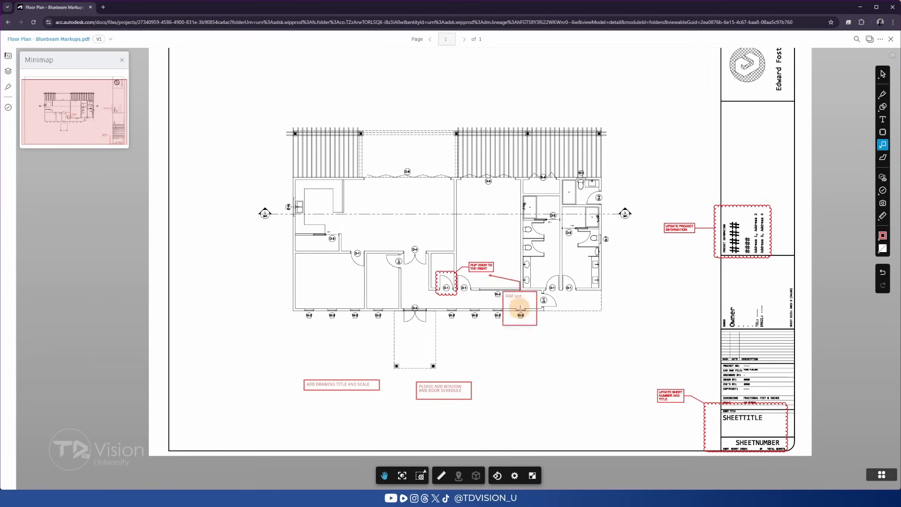
{"action": "type", "text": "IGNORE THIS COMMENT"}
{"action": "left_click_drag", "start_coordinate": [480, 325], "coordinate": [483, 305]}
{"action": "left_click", "coordinate": [523, 329]}
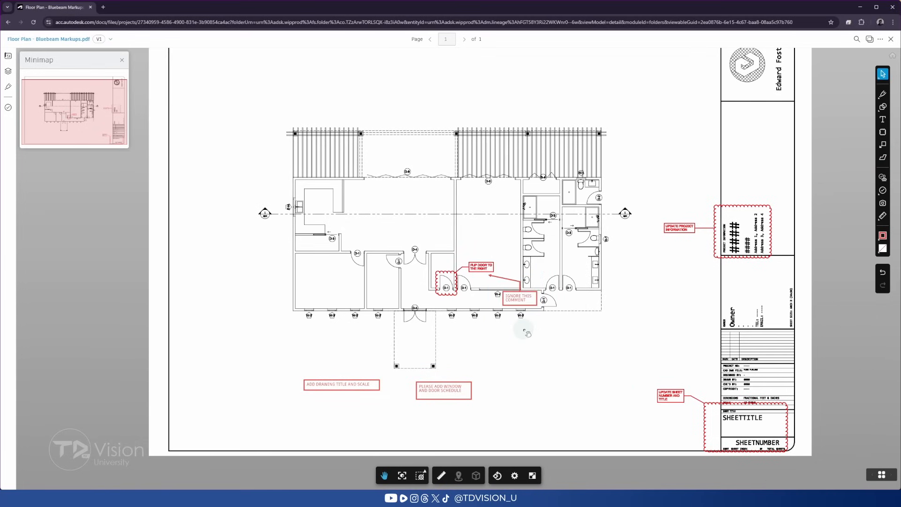
Step: Publish the "IGNORE THIS COMMENT" callout and the window schedule and drawing title text markups
{"action": "left_click", "coordinate": [518, 298]}
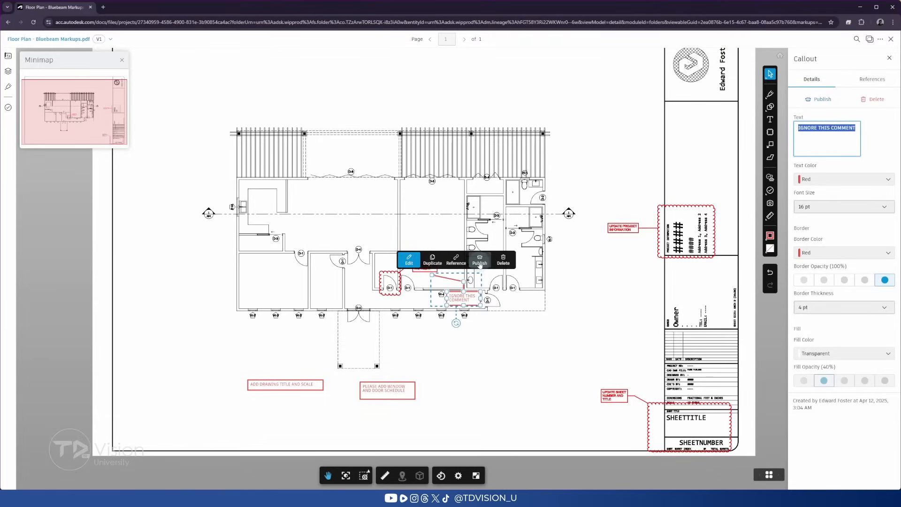
{"action": "left_click", "coordinate": [480, 266]}
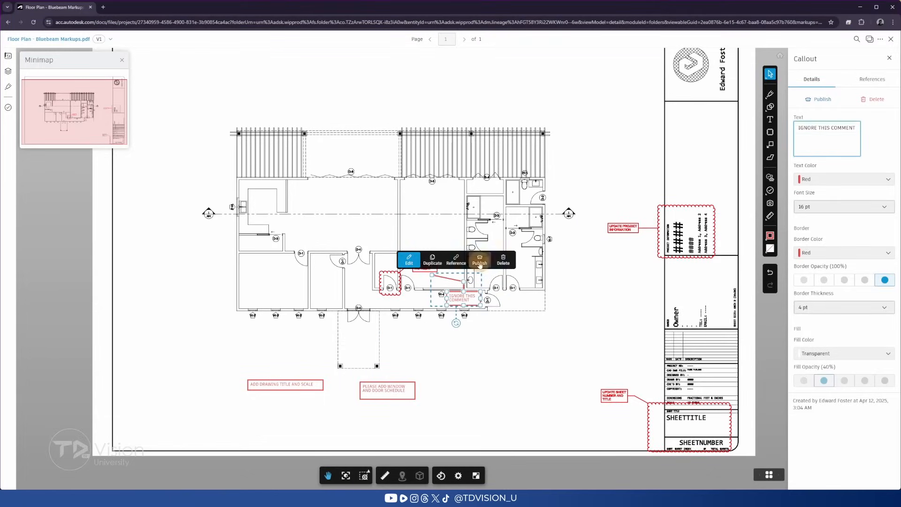
{"action": "left_click", "coordinate": [400, 397]}
{"action": "left_click", "coordinate": [411, 368]}
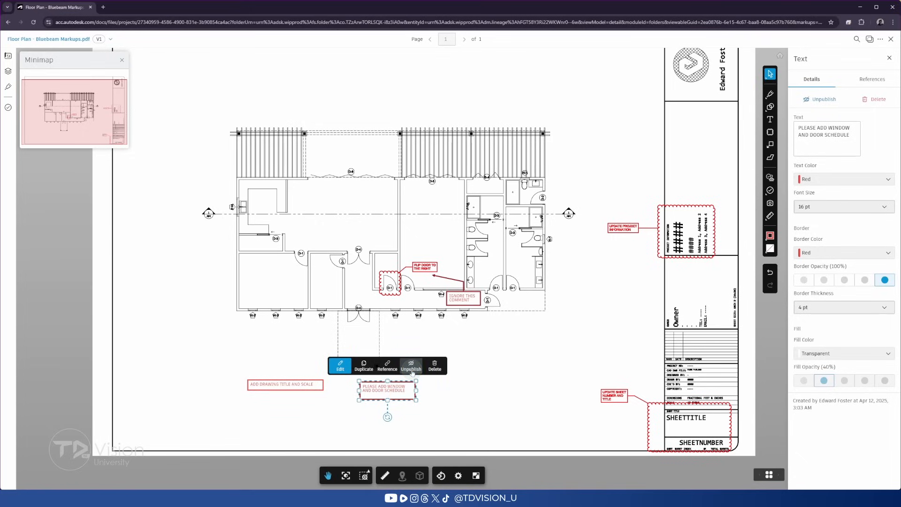
{"action": "left_click", "coordinate": [511, 371]}
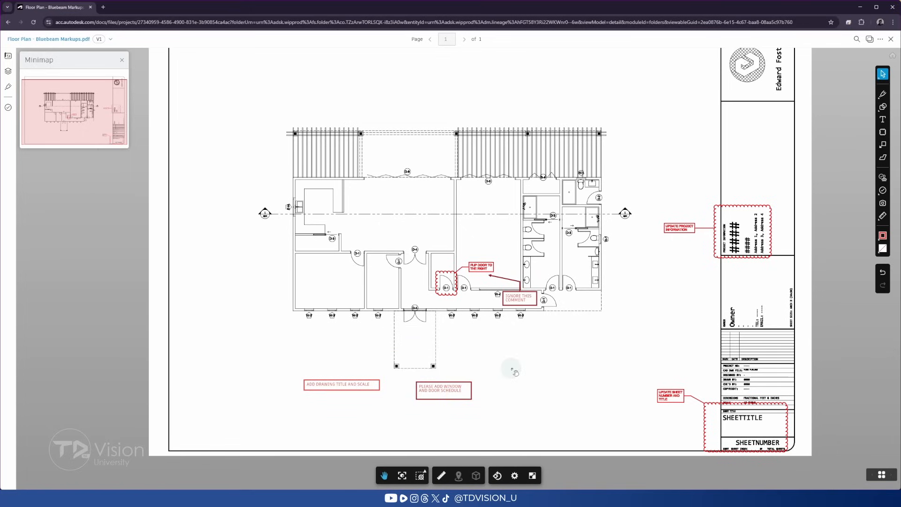
{"action": "left_click", "coordinate": [358, 384]}
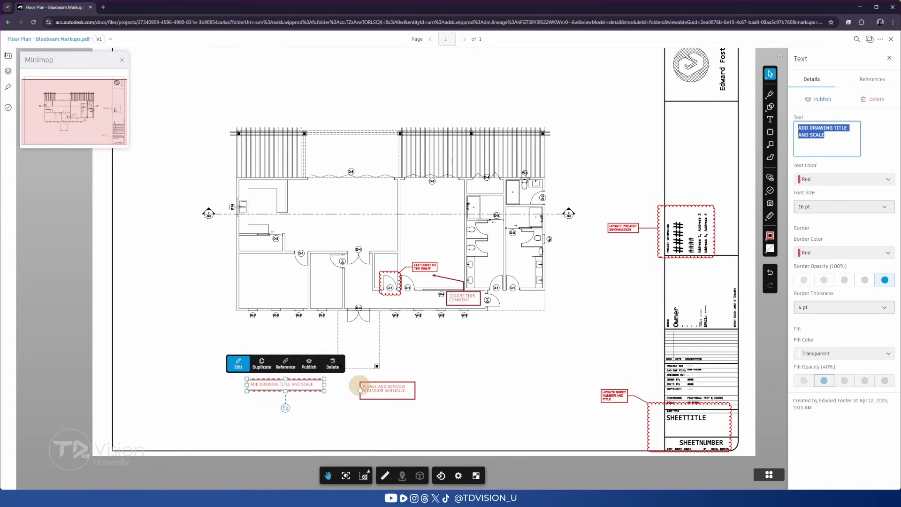
{"action": "left_click", "coordinate": [441, 376]}
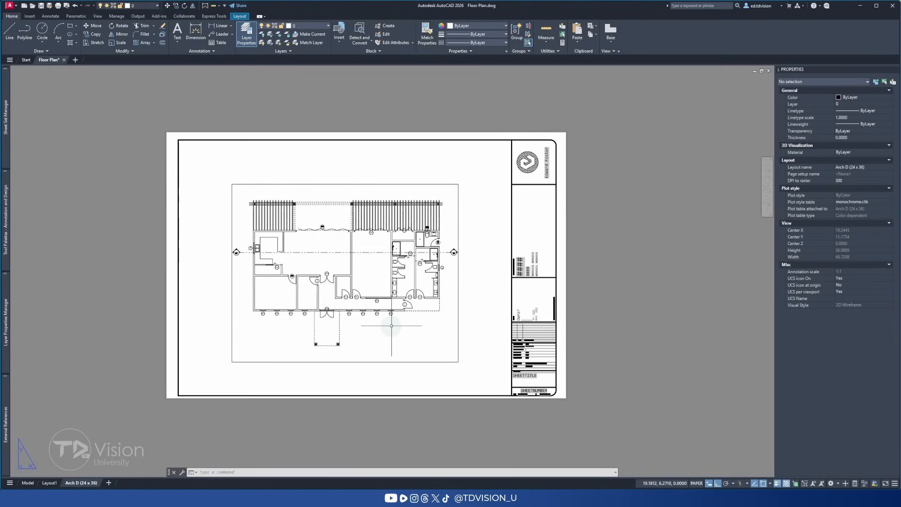
Step: Import Floor Plan - Bluebeam Markups.pdf from the PDF Revisions folder as a markup trace on the layout and accept its placement
{"action": "left_click", "coordinate": [185, 17]}
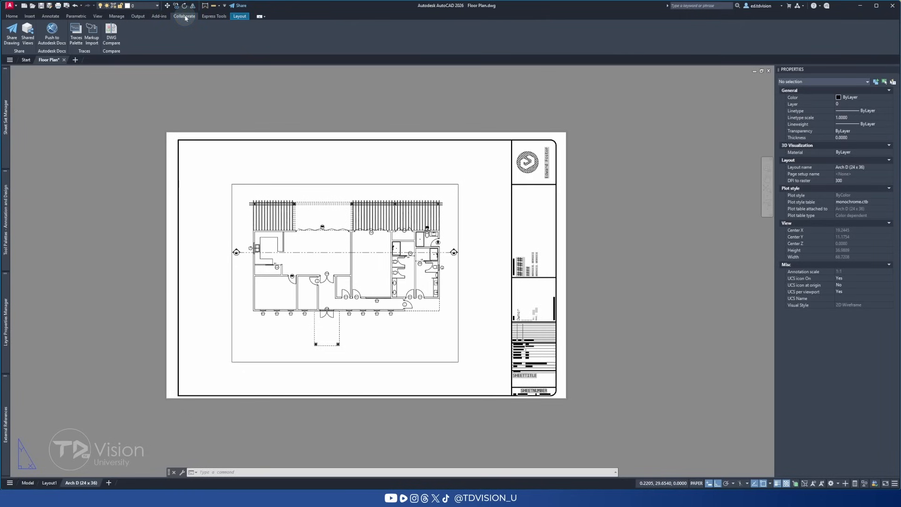
{"action": "left_click", "coordinate": [92, 42]}
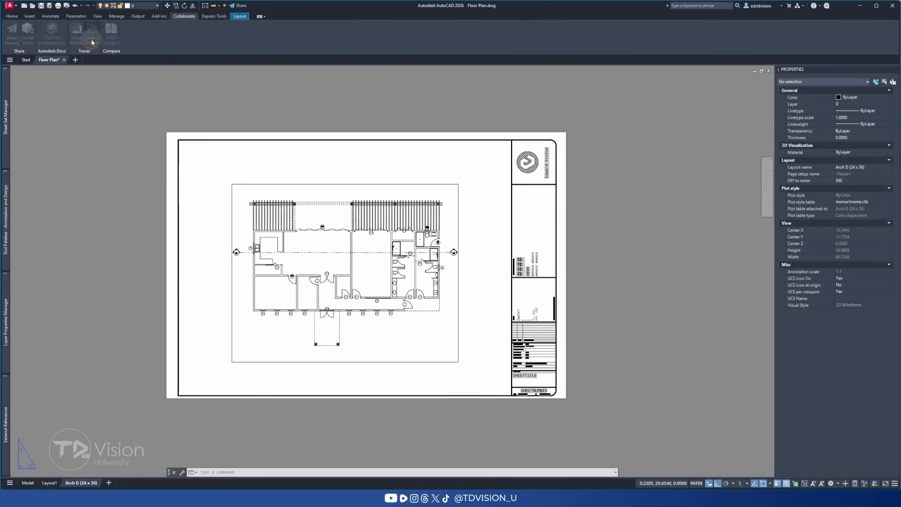
{"action": "left_click", "coordinate": [448, 107]}
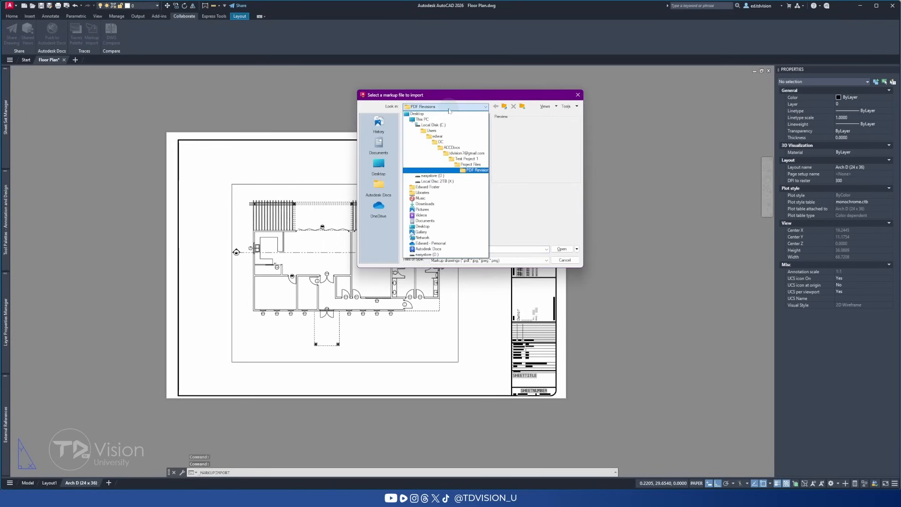
{"action": "left_click", "coordinate": [477, 170]}
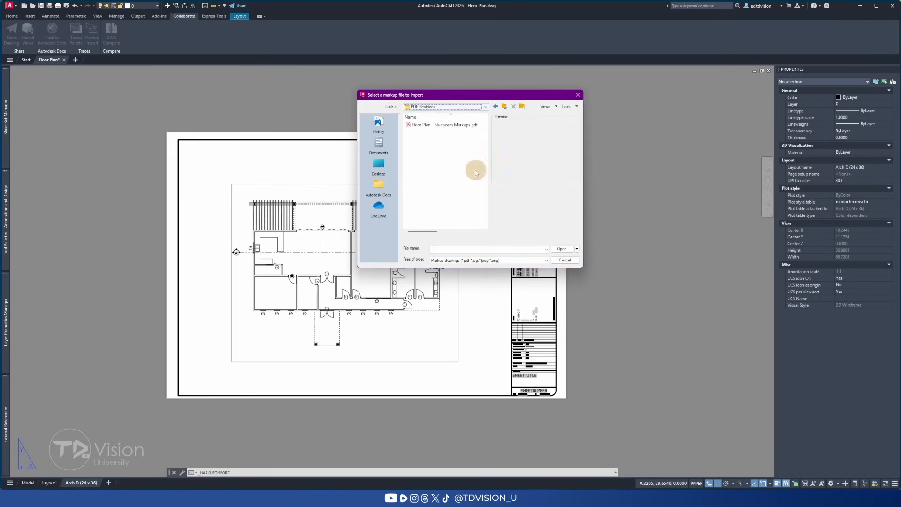
{"action": "left_click", "coordinate": [446, 125]}
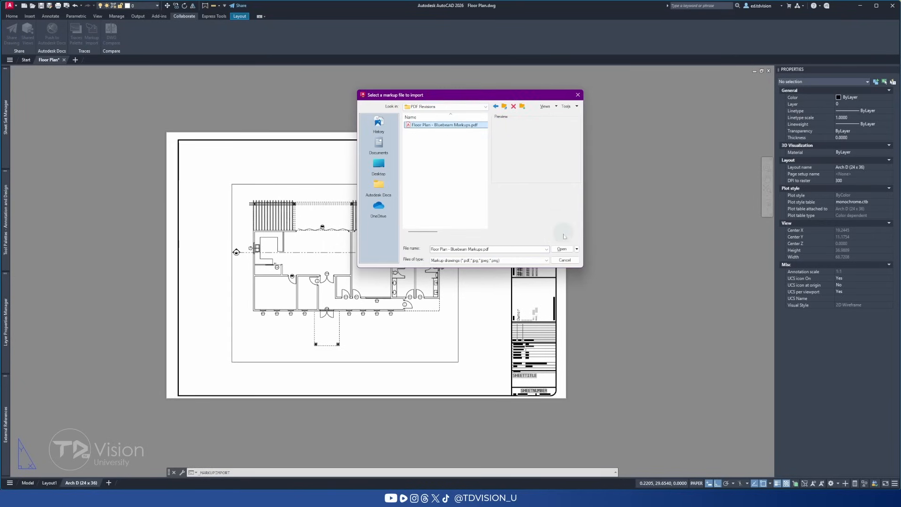
{"action": "left_click", "coordinate": [561, 249]}
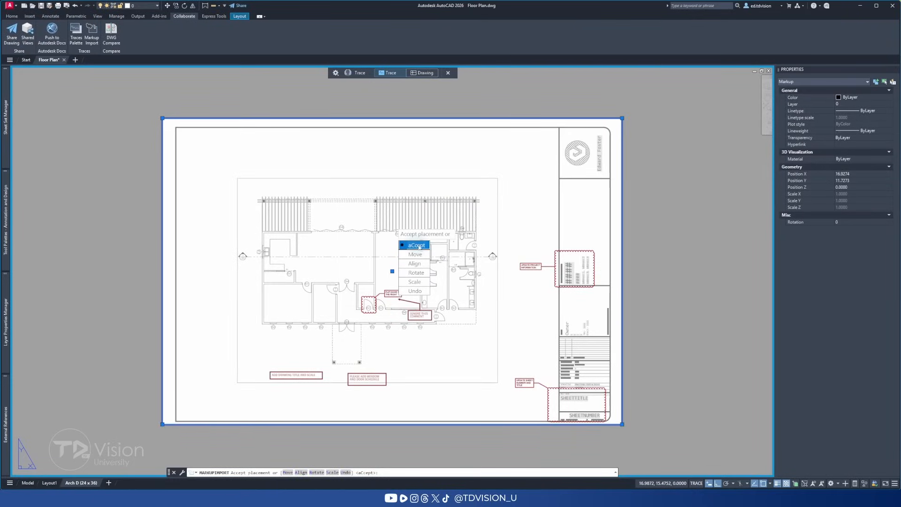
{"action": "left_click", "coordinate": [416, 245]}
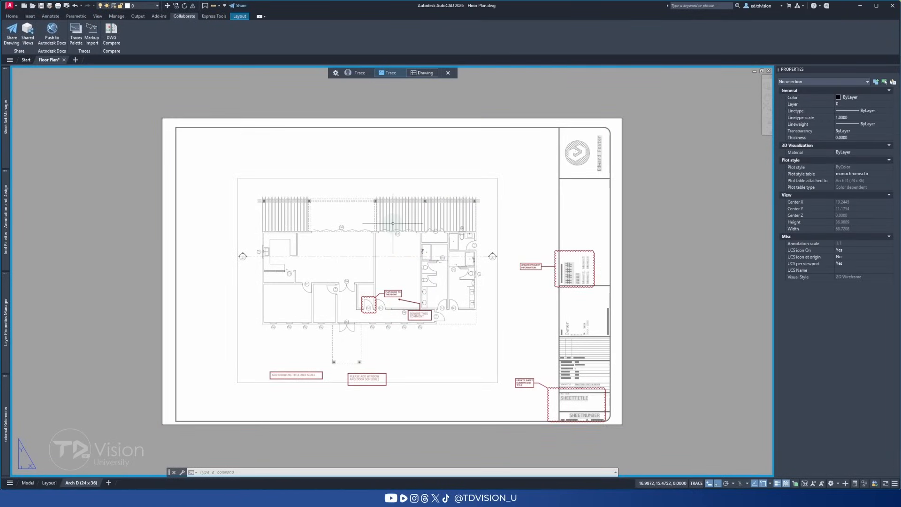
Step: Review the imported markups on the layout, list the drawing's traces, and switch from editing the trace to editing the drawing
{"action": "scroll", "coordinate": [360, 380], "scroll_direction": "up", "scroll_amount": 5}
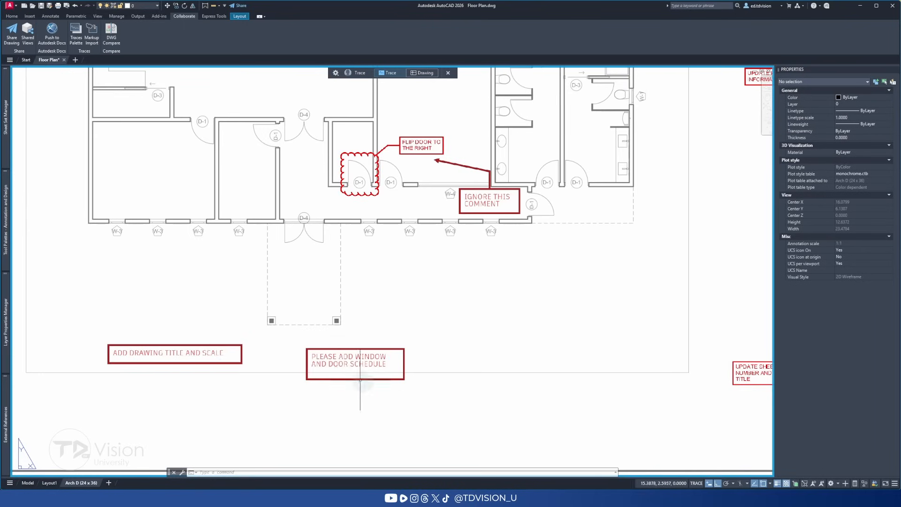
{"action": "scroll", "coordinate": [173, 349], "scroll_direction": "down", "scroll_amount": 1}
{"action": "middle_click_drag", "start_coordinate": [490, 349], "coordinate": [393, 333]}
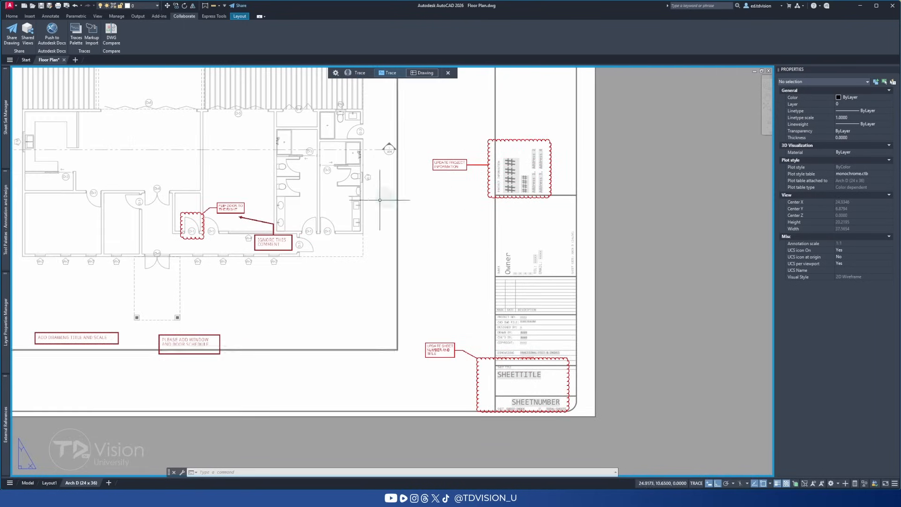
{"action": "scroll", "coordinate": [380, 200], "scroll_direction": "down", "scroll_amount": 3}
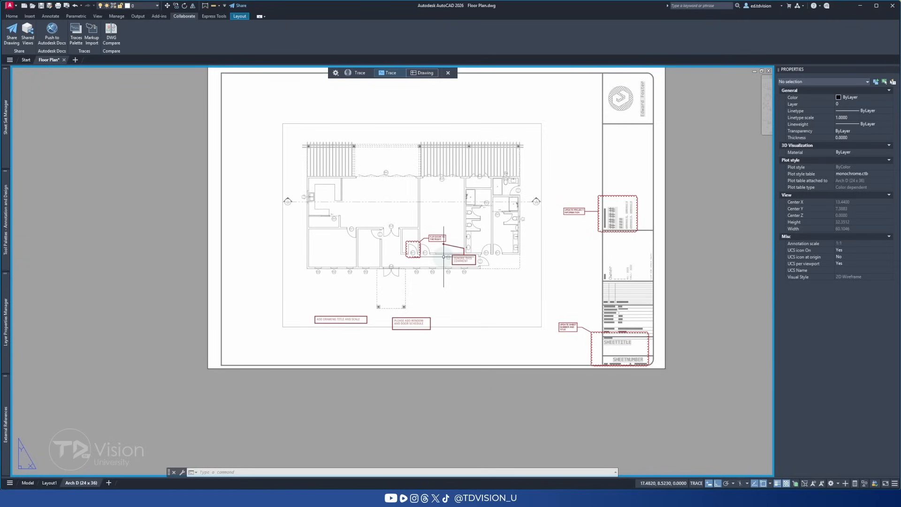
{"action": "middle_click_drag", "start_coordinate": [443, 257], "coordinate": [431, 296]}
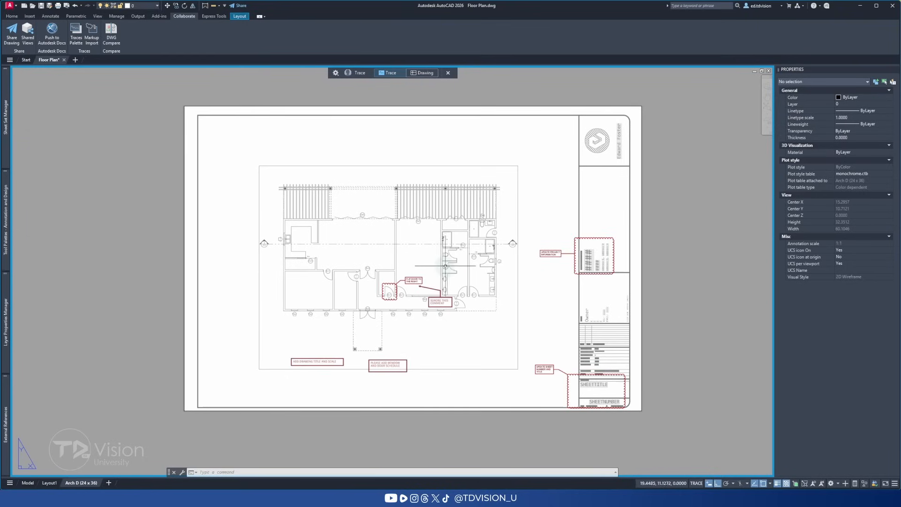
{"action": "left_click", "coordinate": [77, 37]}
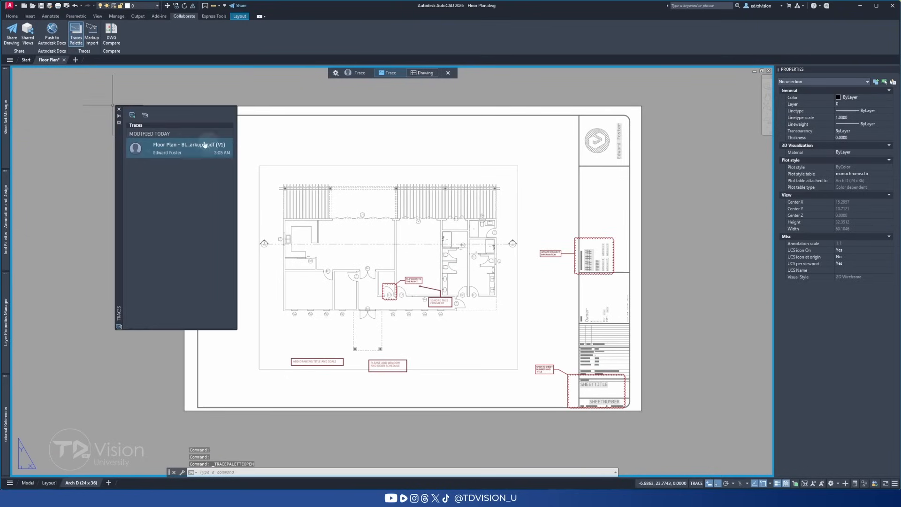
{"action": "mouse_move", "coordinate": [180, 151]}
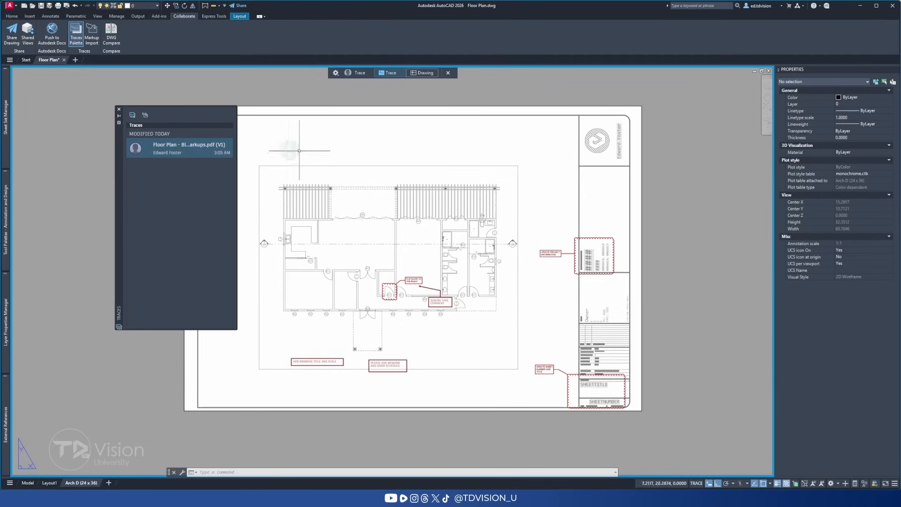
{"action": "left_click", "coordinate": [425, 73]}
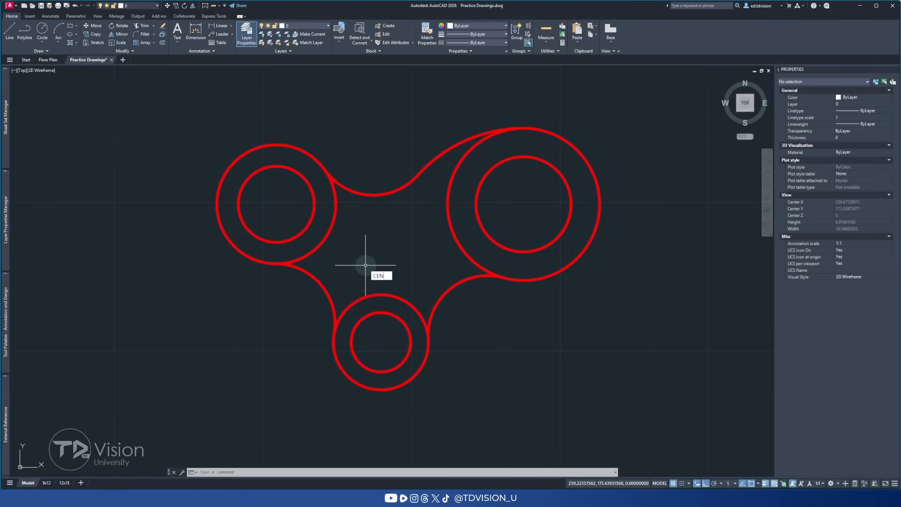
{"action": "type", "text": "TERLAYER"}
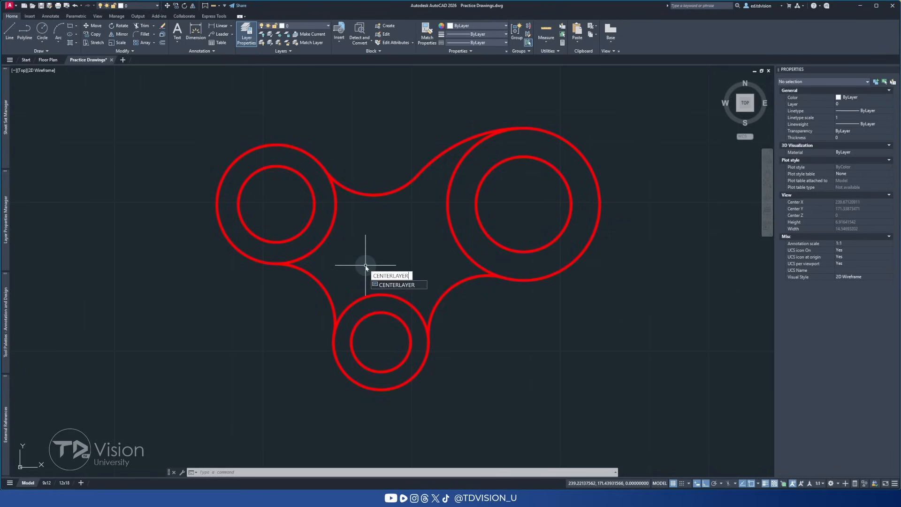
{"action": "left_click", "coordinate": [405, 285]}
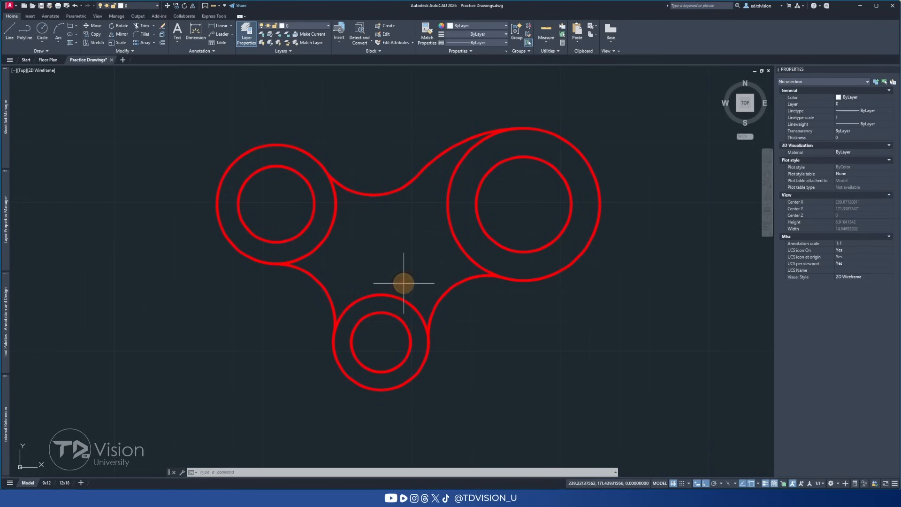
{"action": "left_click", "coordinate": [418, 472]}
{"action": "type", "text": "L"}
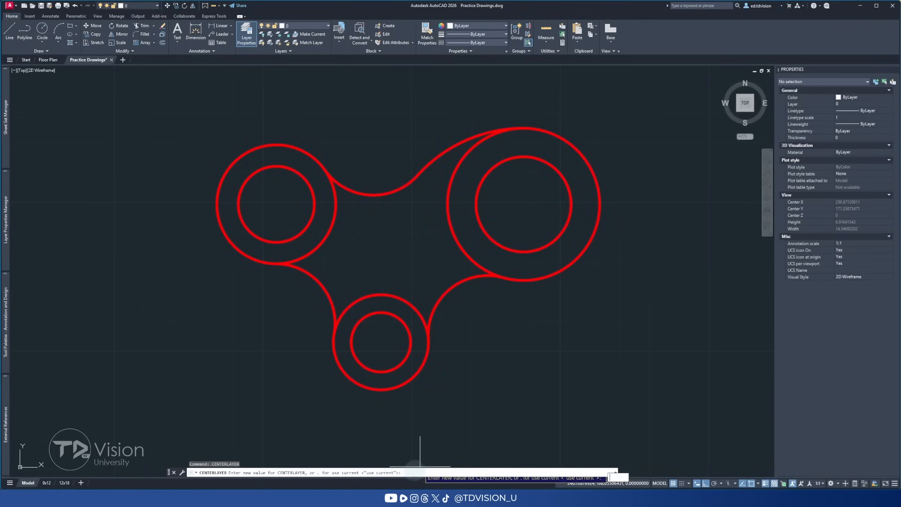
{"action": "left_click", "coordinate": [415, 471]}
{"action": "key", "text": "Escape"}
{"action": "key", "text": "Escape"}
{"action": "key", "text": "Escape"}
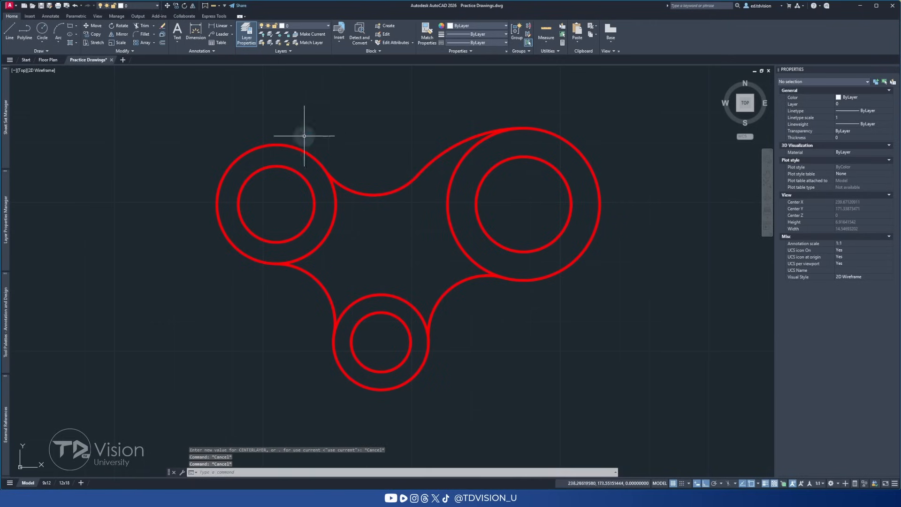
Step: Set the default layer for center marks and centerlines to A-Center Lines in Practice Drawings.dwg
{"action": "left_click", "coordinate": [50, 16]}
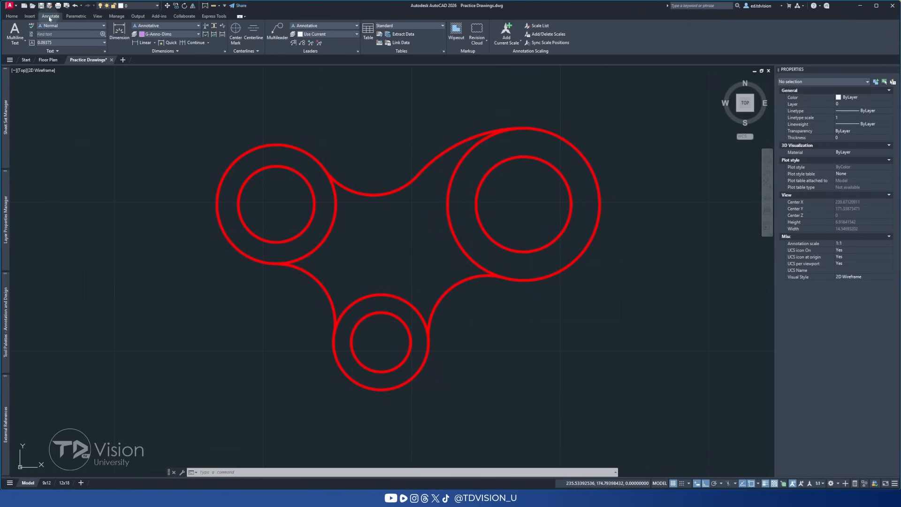
{"action": "left_click", "coordinate": [254, 50]}
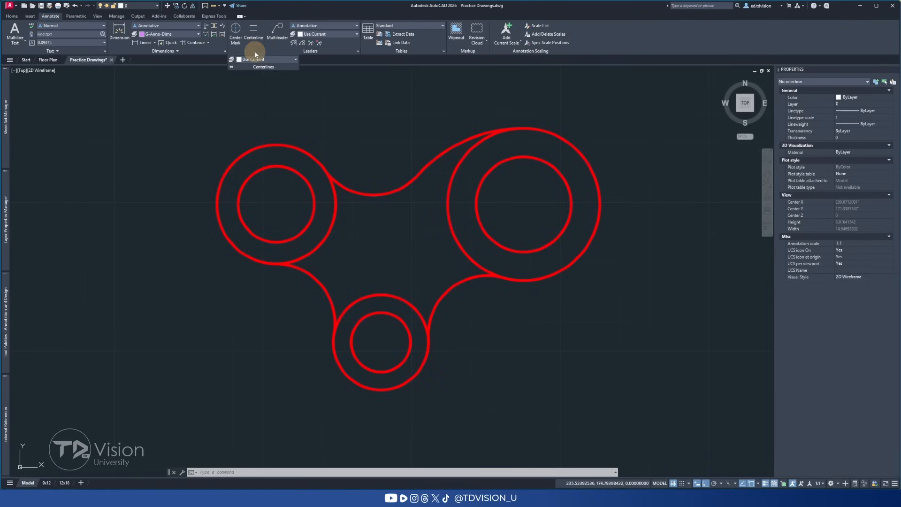
{"action": "left_click", "coordinate": [283, 60]}
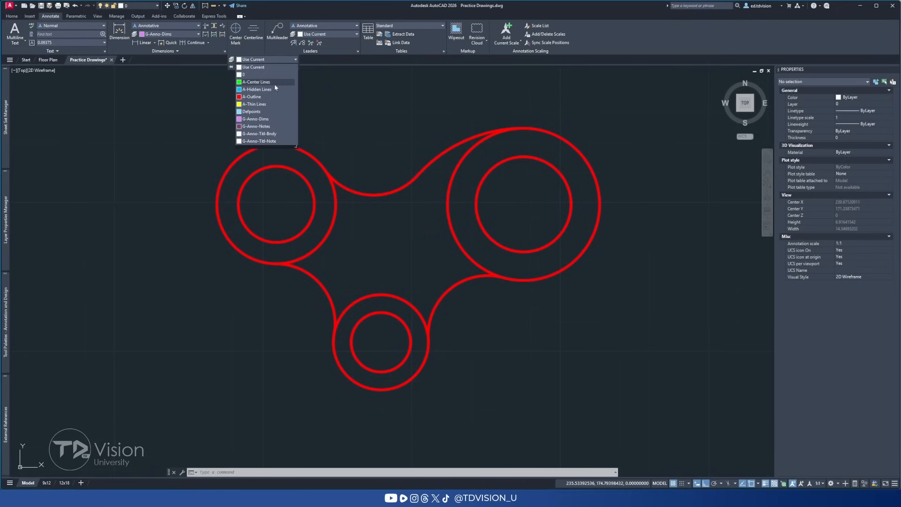
{"action": "left_click", "coordinate": [280, 83]}
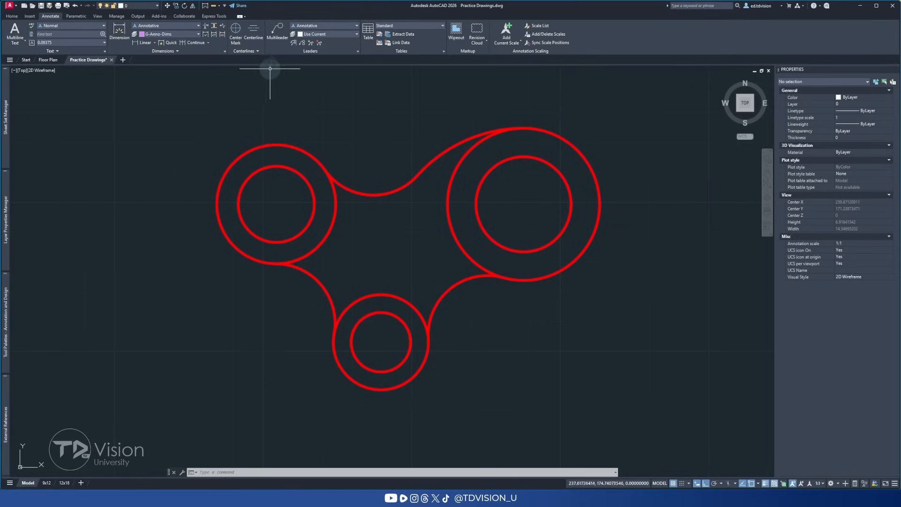
Step: Add center marks to the inner circles of all three bosses
{"action": "left_click", "coordinate": [236, 29]}
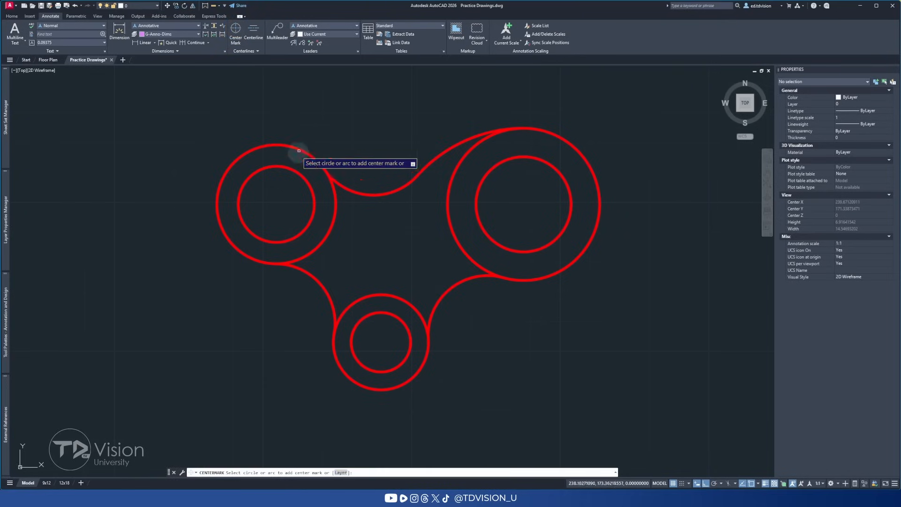
{"action": "left_click", "coordinate": [291, 169]}
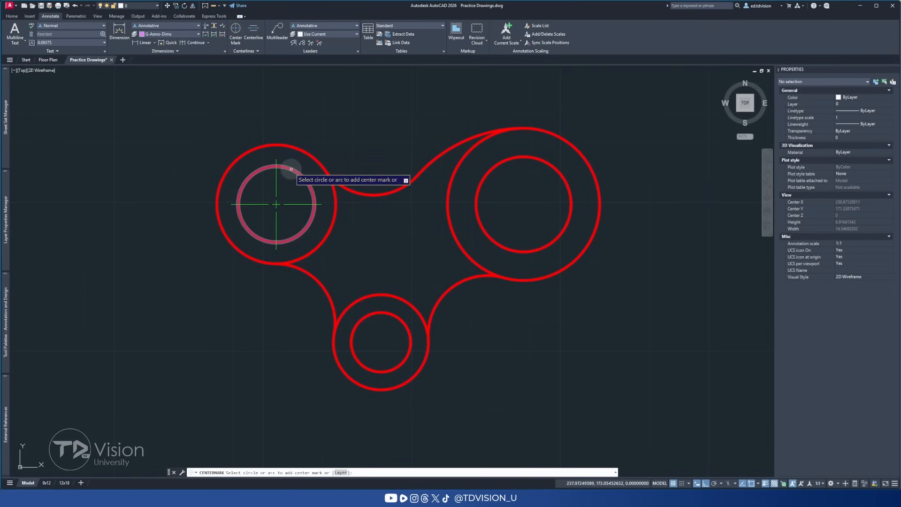
{"action": "left_click", "coordinate": [505, 160]}
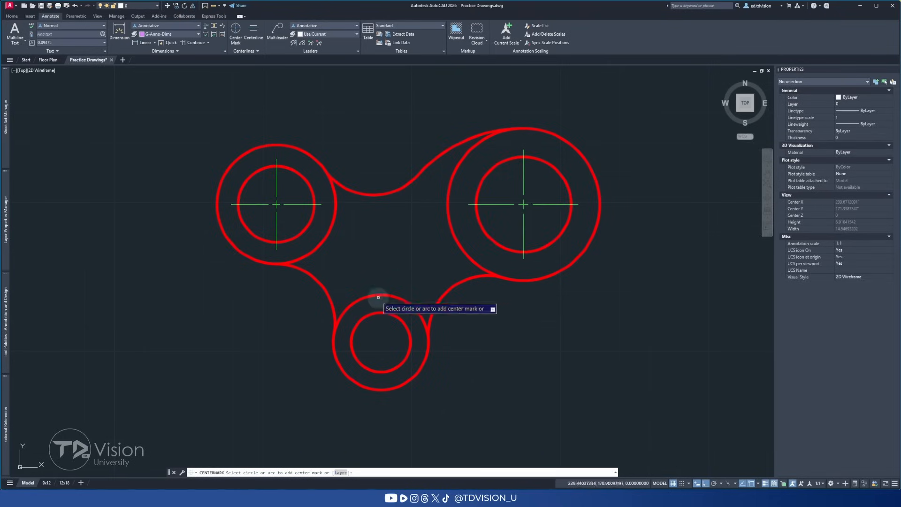
{"action": "left_click", "coordinate": [374, 313]}
{"action": "key", "text": "Escape"}
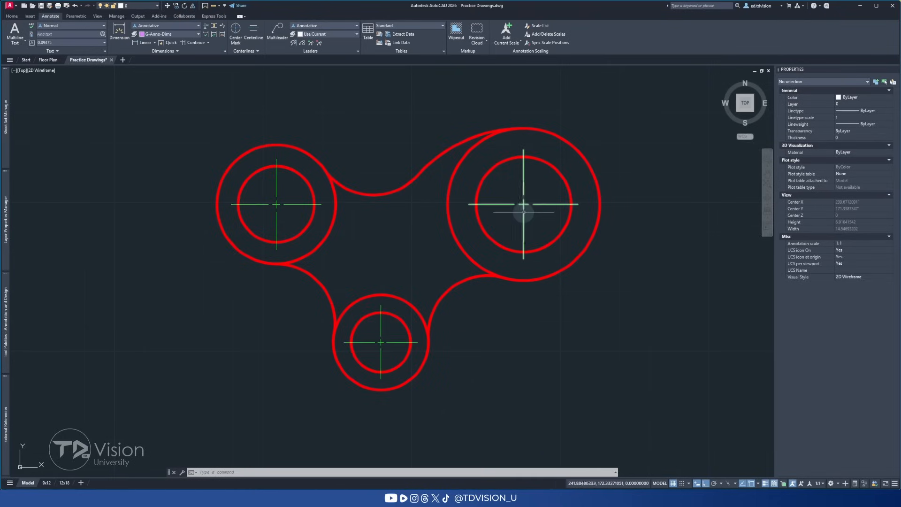
Step: Check the layer assigned to the center marks of the large right circle and the upper-left circle
{"action": "left_click", "coordinate": [524, 212]}
{"action": "left_click", "coordinate": [520, 206]}
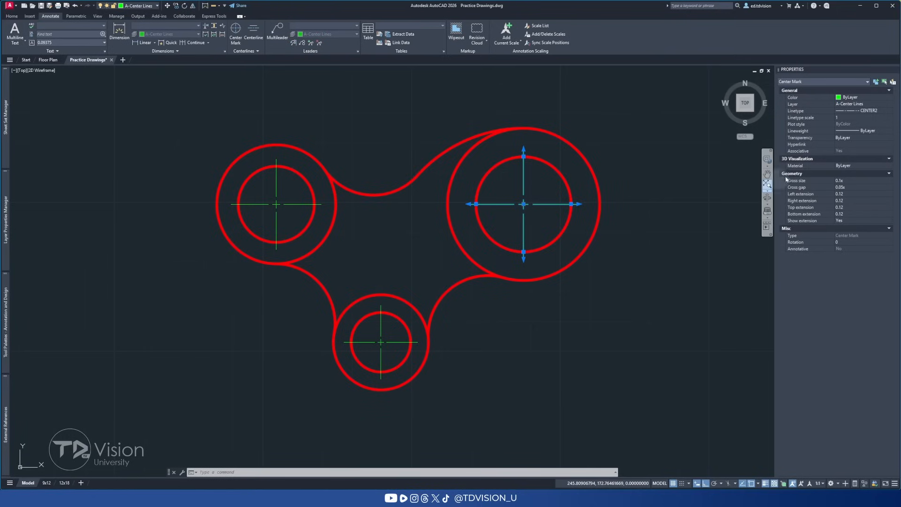
{"action": "left_click", "coordinate": [848, 103]}
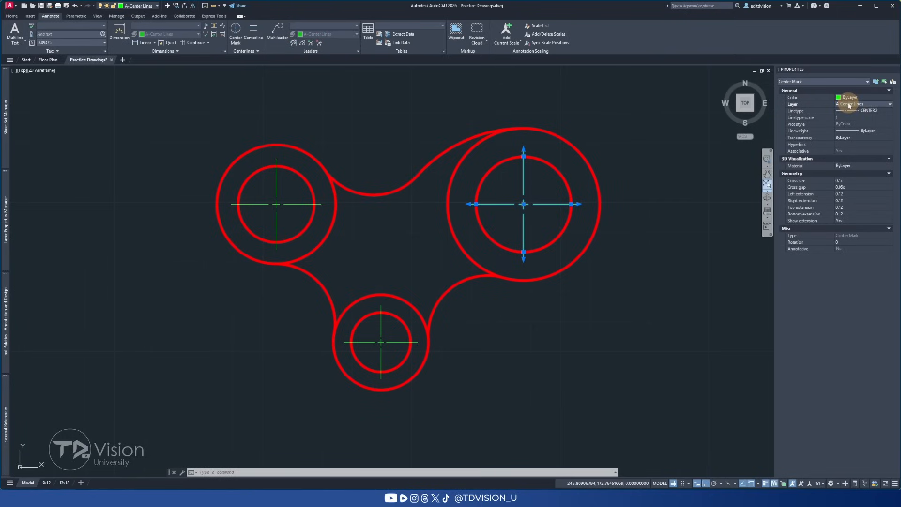
{"action": "left_click", "coordinate": [848, 103]}
{"action": "left_click", "coordinate": [848, 104]}
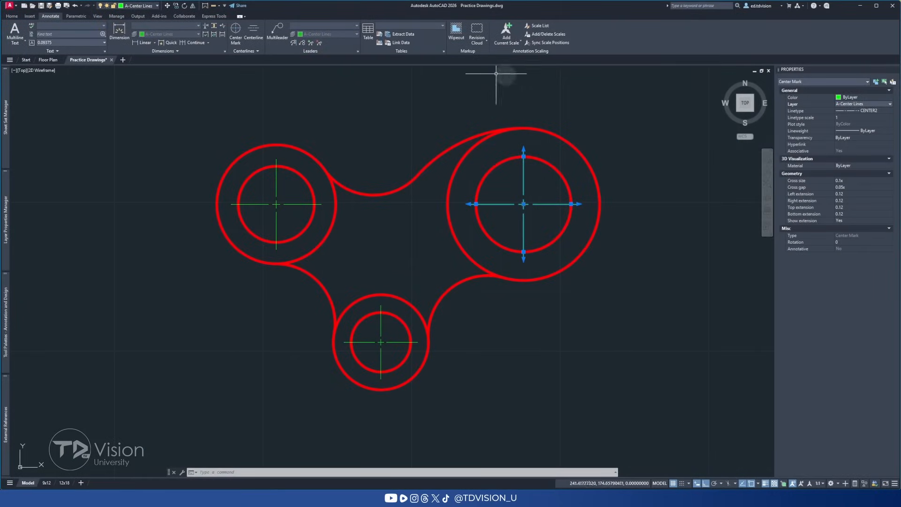
{"action": "key", "text": "Escape"}
{"action": "left_click", "coordinate": [286, 204]}
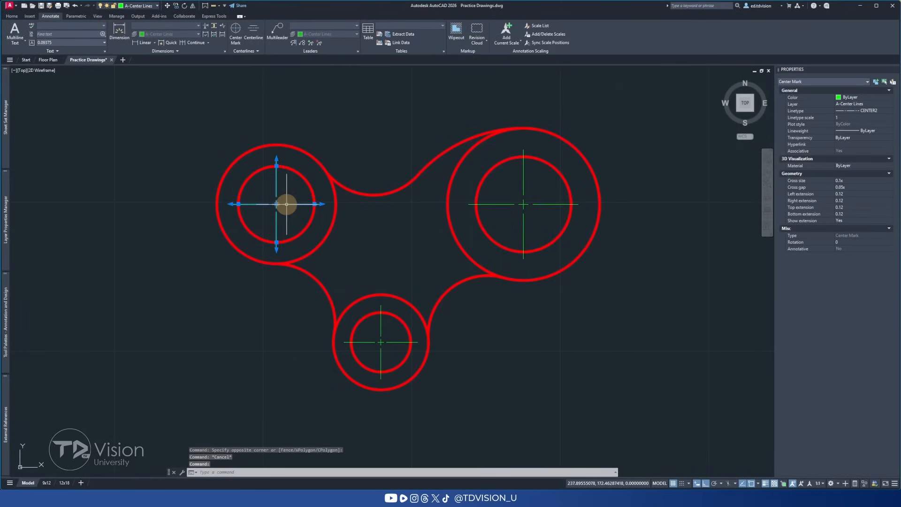
{"action": "key", "text": "Escape"}
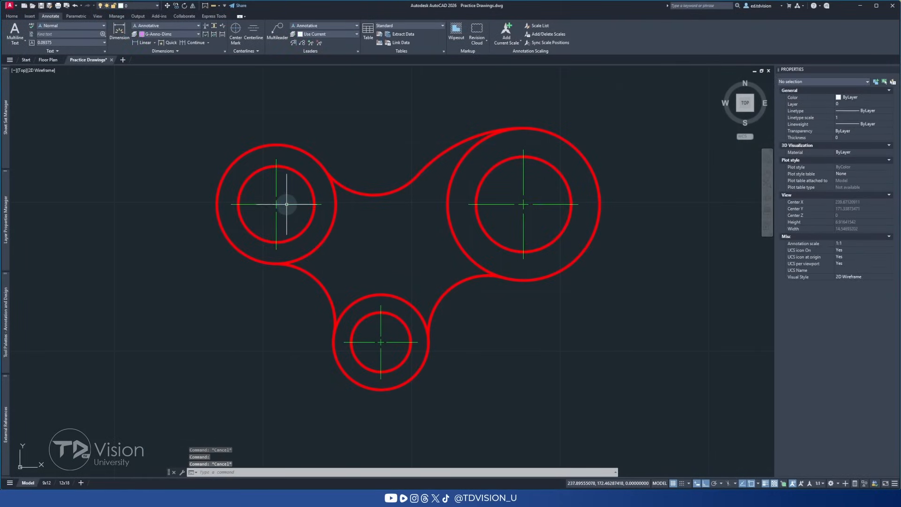
Step: Add center marks to the upper concave arc and to the arc joining the bottom and right bosses
{"action": "left_click", "coordinate": [236, 29]}
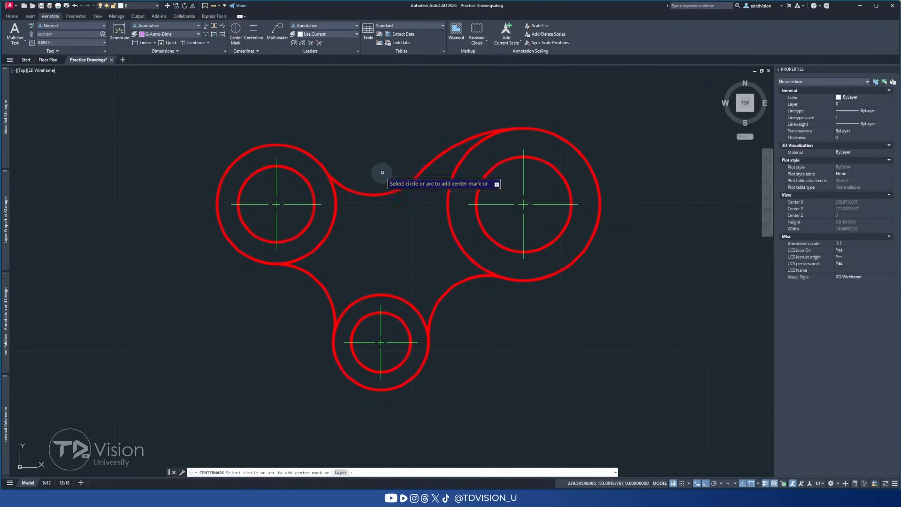
{"action": "left_click", "coordinate": [379, 192]}
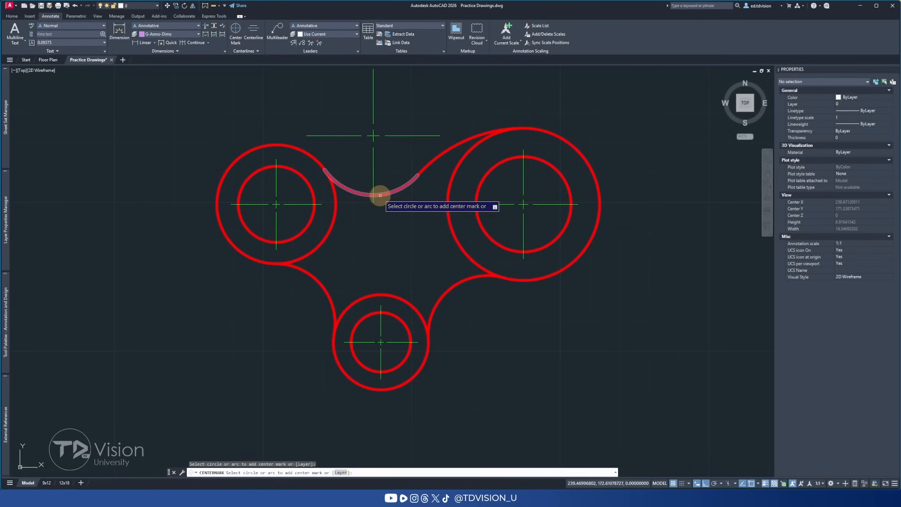
{"action": "left_click", "coordinate": [449, 283]}
{"action": "key", "text": "Escape"}
{"action": "key", "text": "Escape"}
Step: Select the center marks of the upper concave arc and the lower-right arc
{"action": "left_click", "coordinate": [487, 333]}
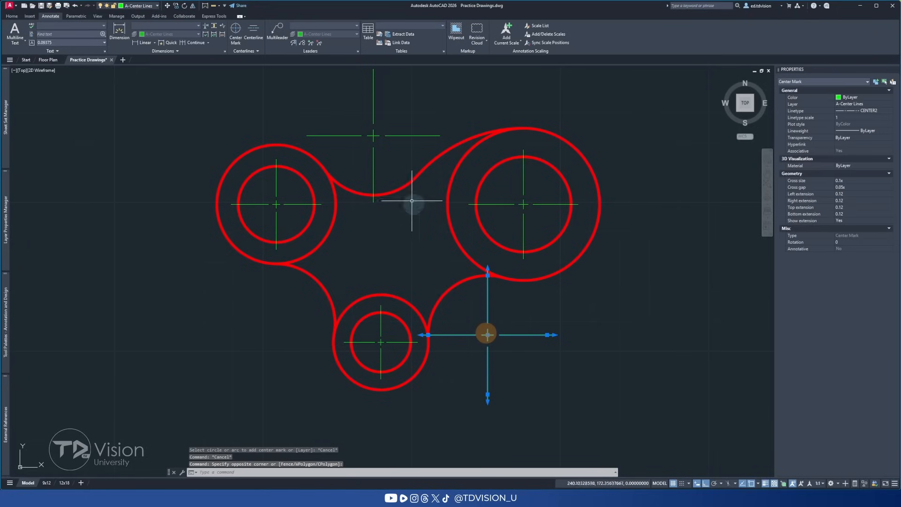
{"action": "left_click", "coordinate": [388, 155]}
{"action": "left_click", "coordinate": [362, 127]}
{"action": "left_click", "coordinate": [389, 151]}
{"action": "left_click", "coordinate": [358, 125]}
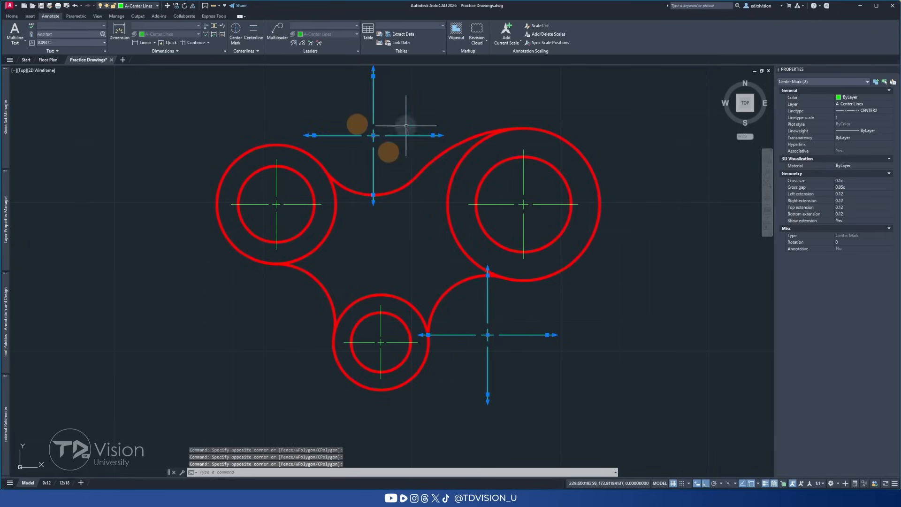